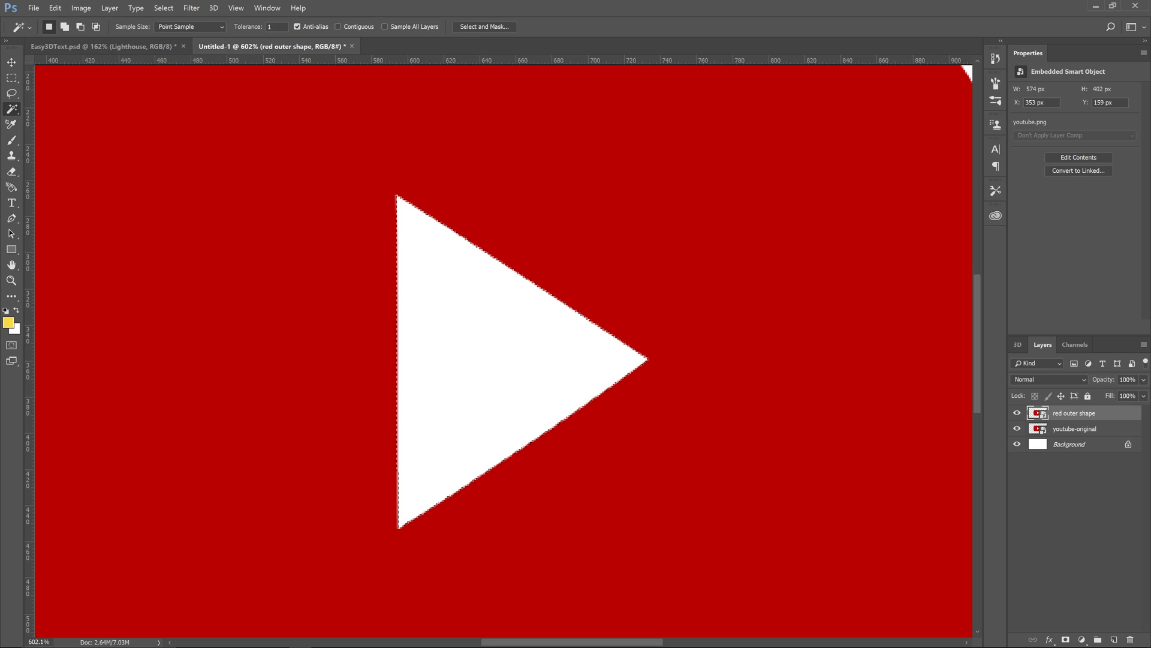
Select the white triangle with the Magic Wand and copy the selection to a new layer.
key("ctrl+d")
left_click(401, 223)
key("ctrl+d")
left_click(298, 27)
left_click(480, 331)
right_click(480, 331)
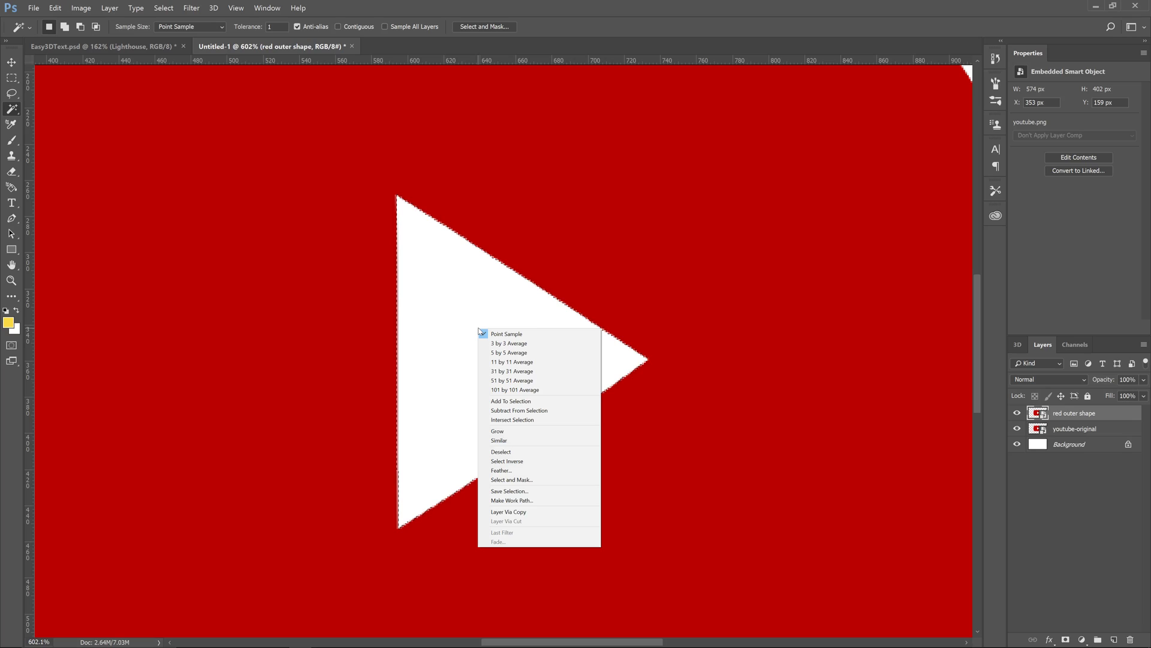
left_click(540, 511)
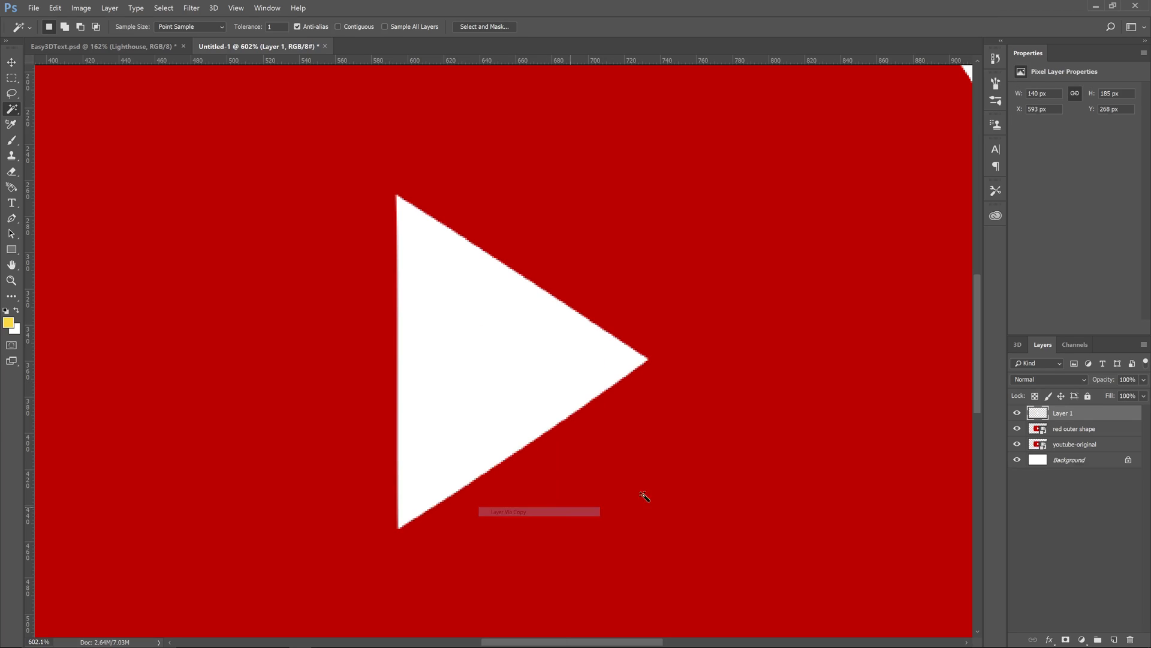
Rename the copied triangle's layer to "arrow".
double_click(1063, 413)
type("arrow")
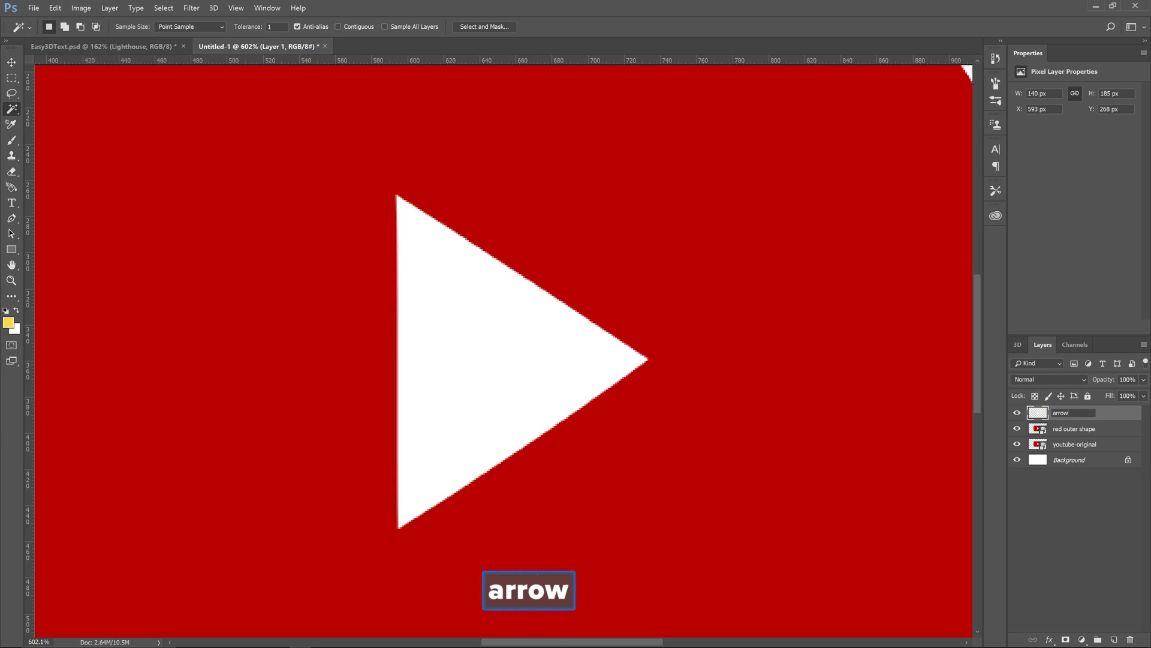
key("Return")
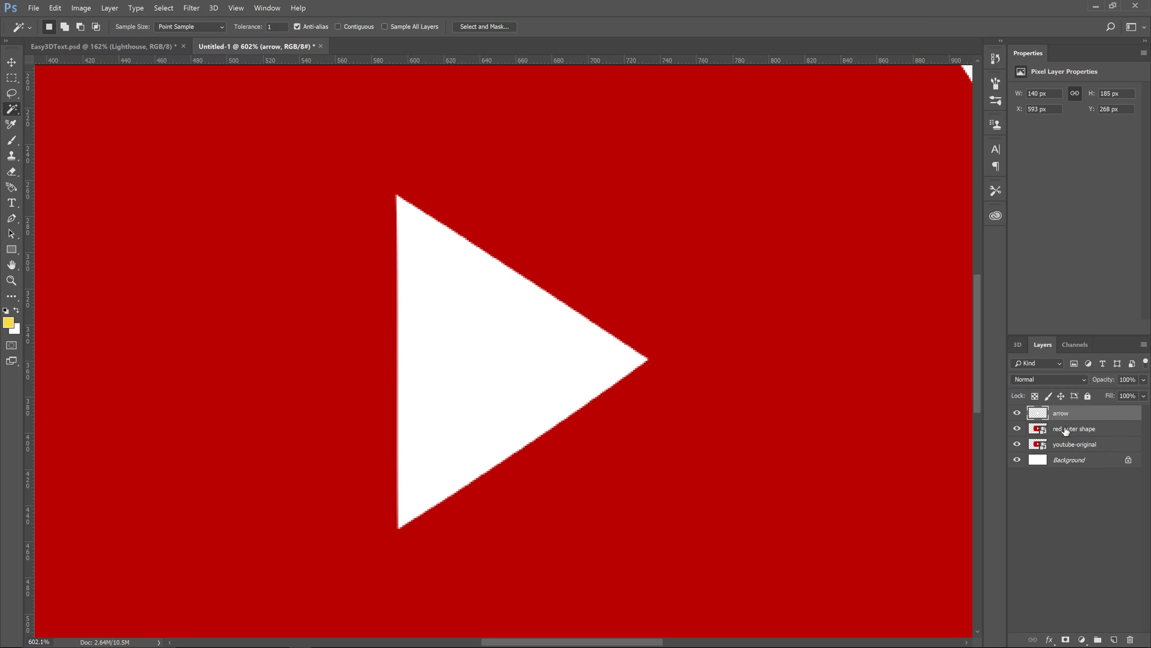
Make the "red outer shape" layer active and switch to the Rectangle tool.
left_click(1066, 430)
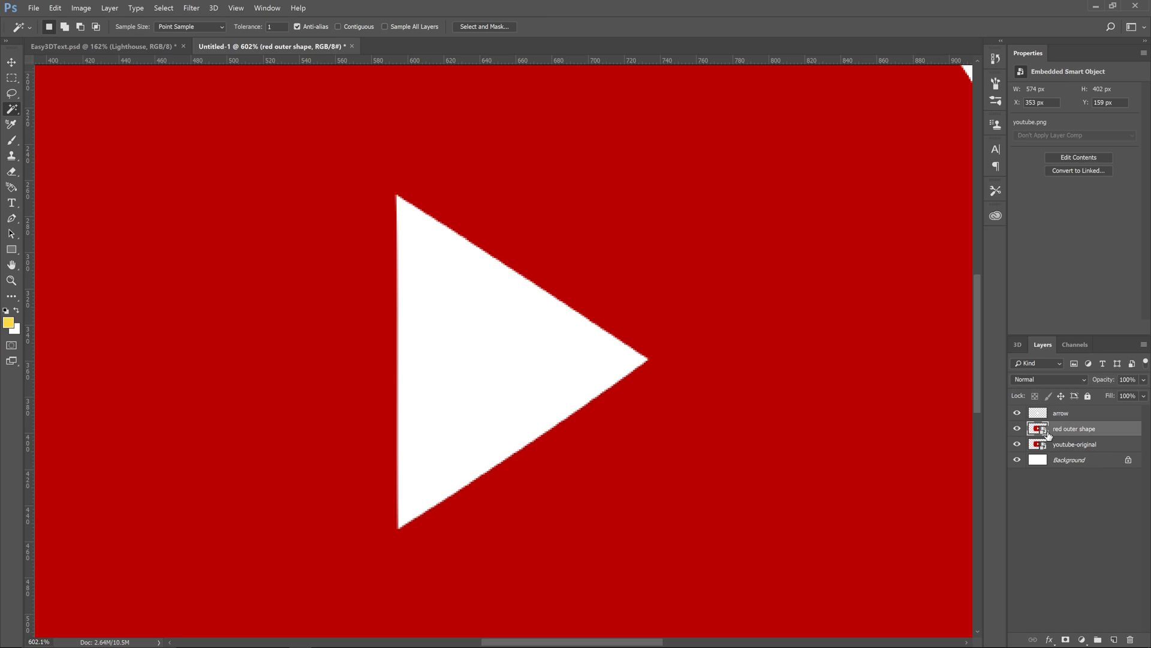
key("z")
left_click_drag(544, 404, 500, 422)
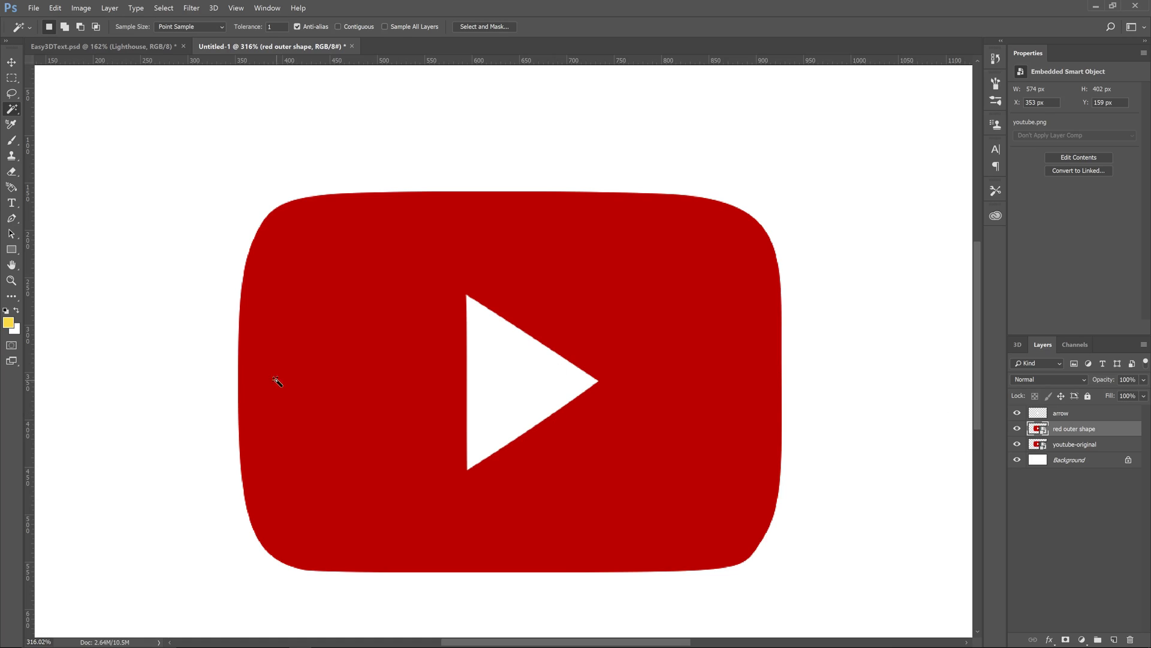
left_click(12, 249)
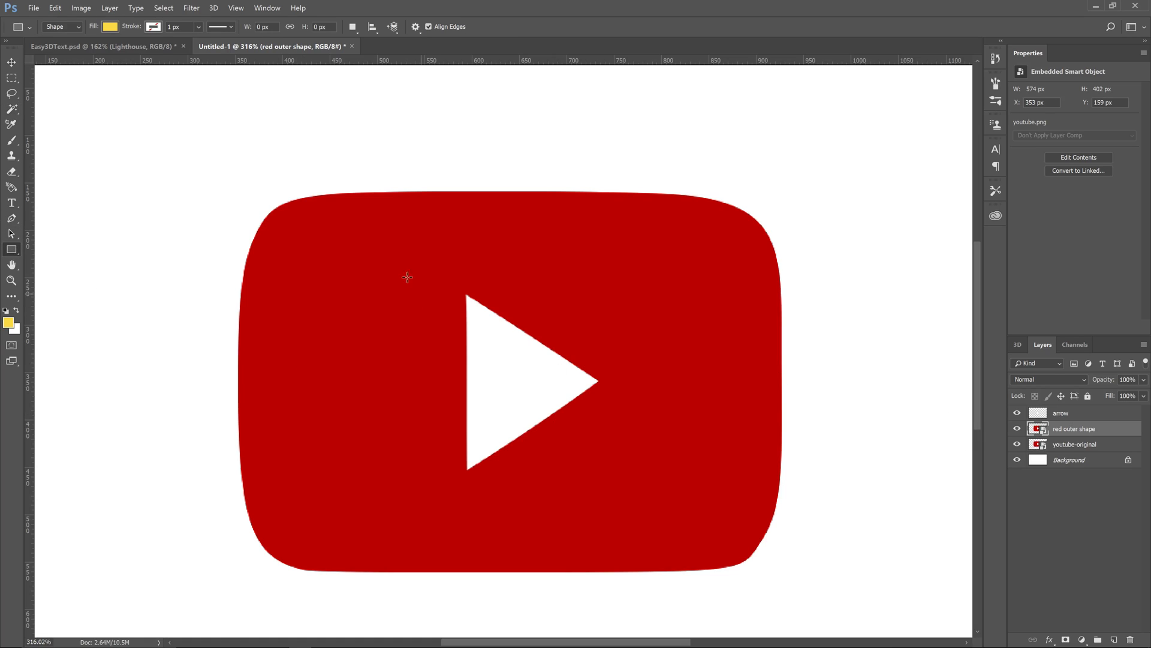
left_click(110, 27)
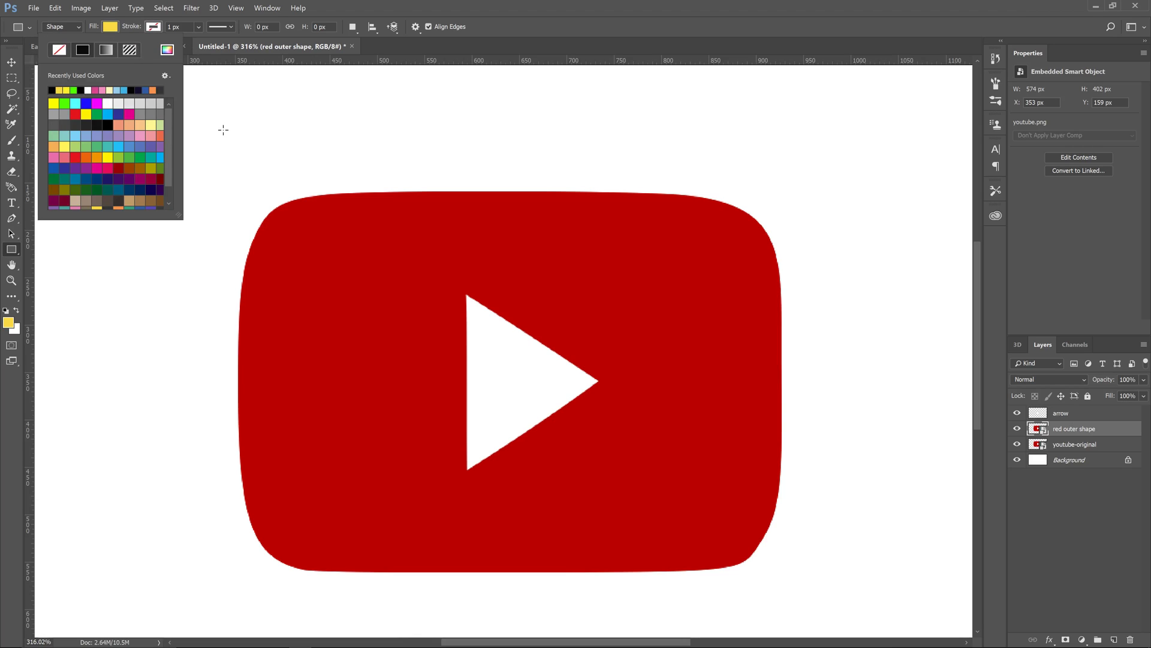
left_click(343, 259)
left_click(316, 274)
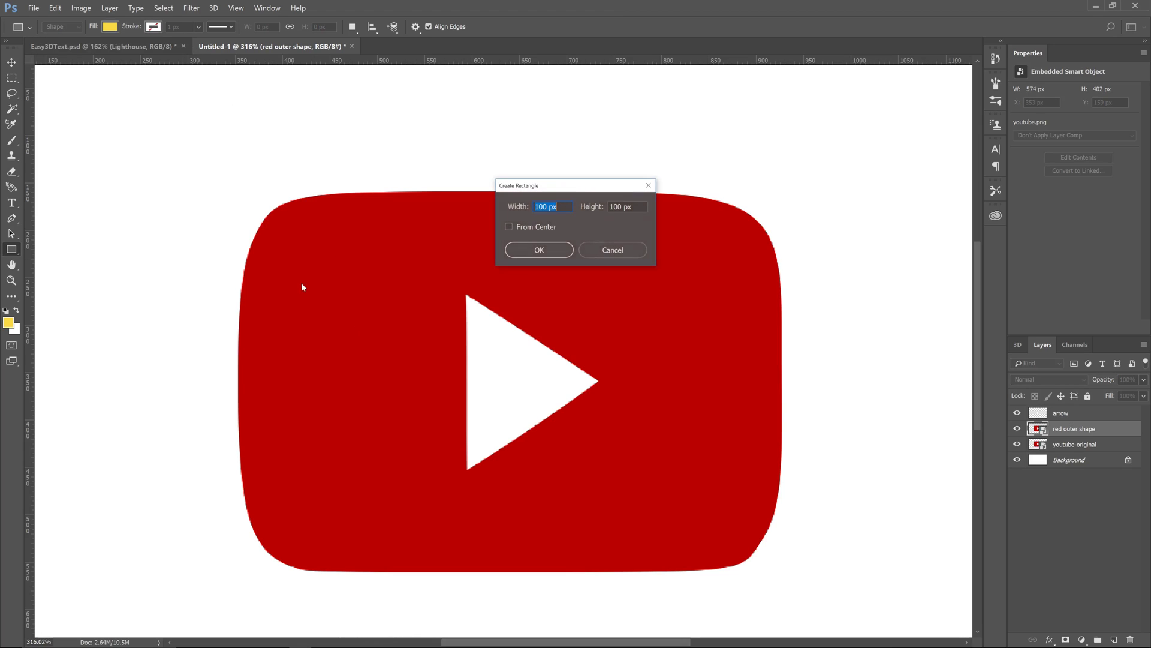
left_click(599, 250)
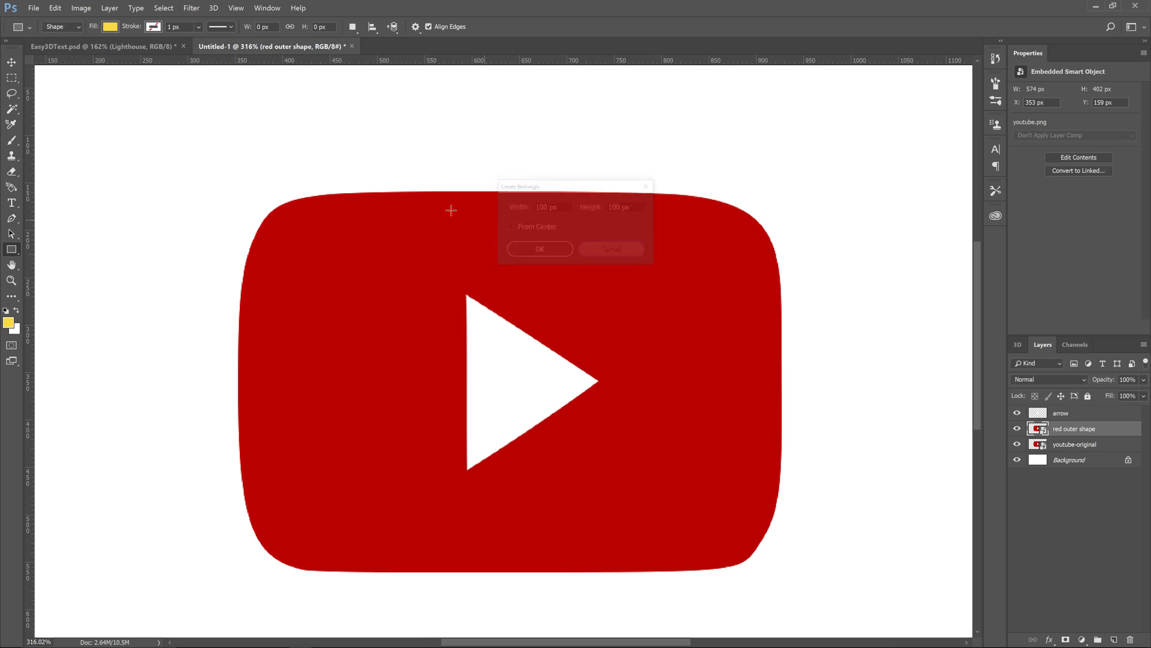
Set the rectangle's fill to the dark red sampled from the logo.
left_click(110, 27)
left_click(166, 50)
left_click(394, 292)
left_click(987, 172)
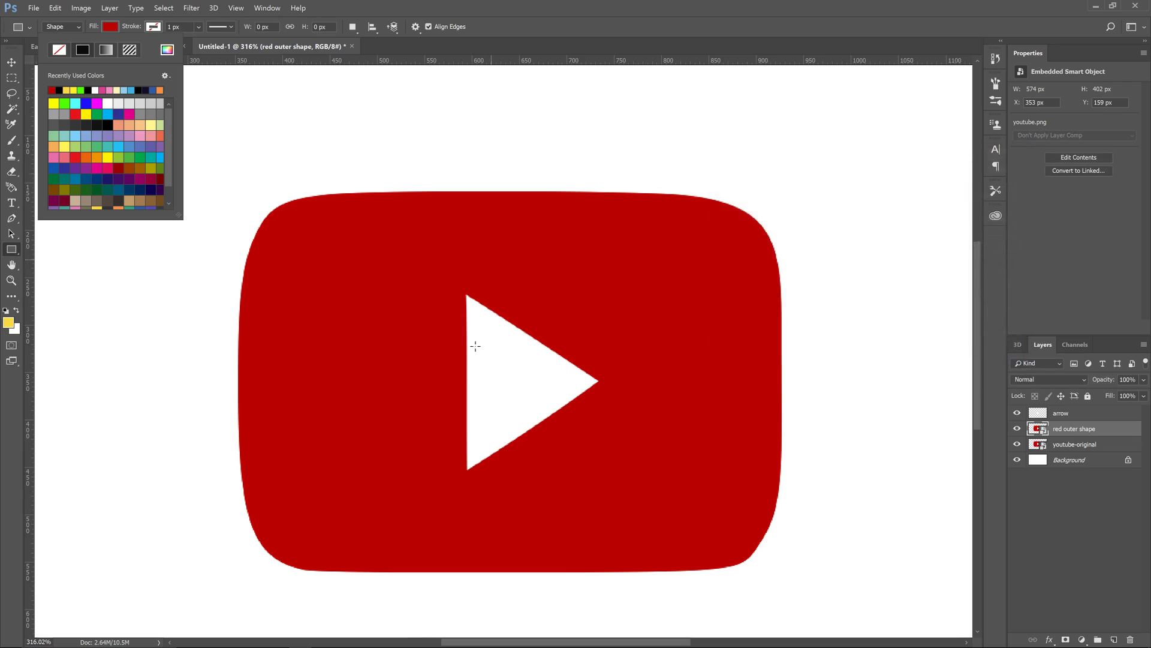
Draw a rectangle about 310 by 291 px covering the triangle, and hide the "arrow" layer.
left_click_drag(379, 249, 672, 524)
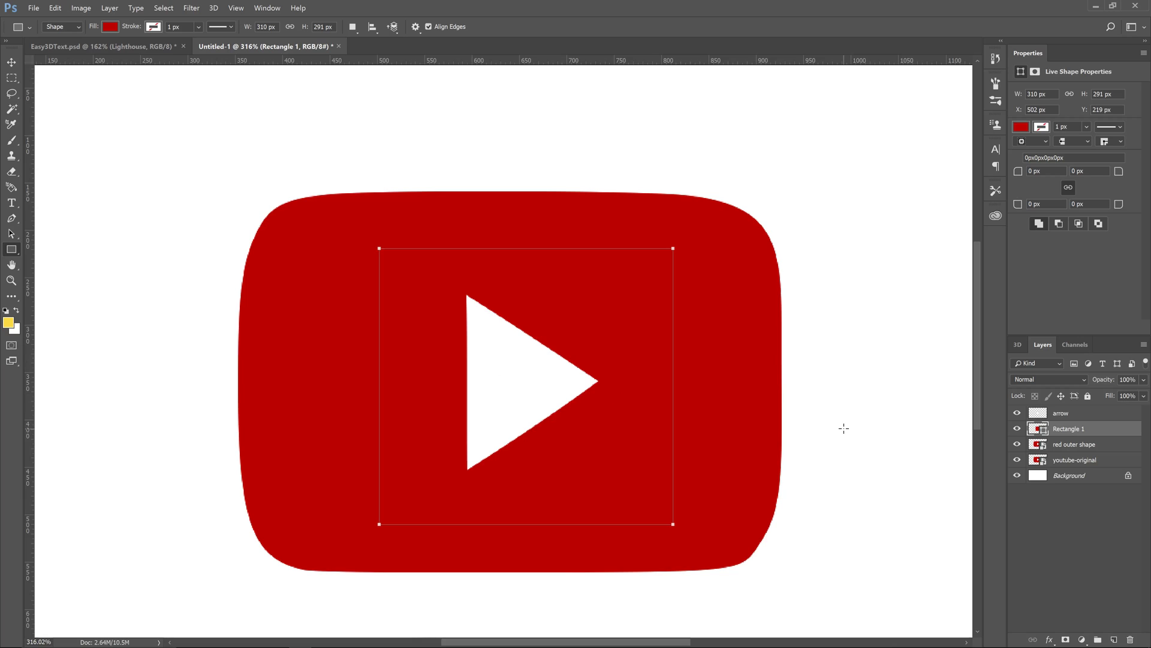
key("v")
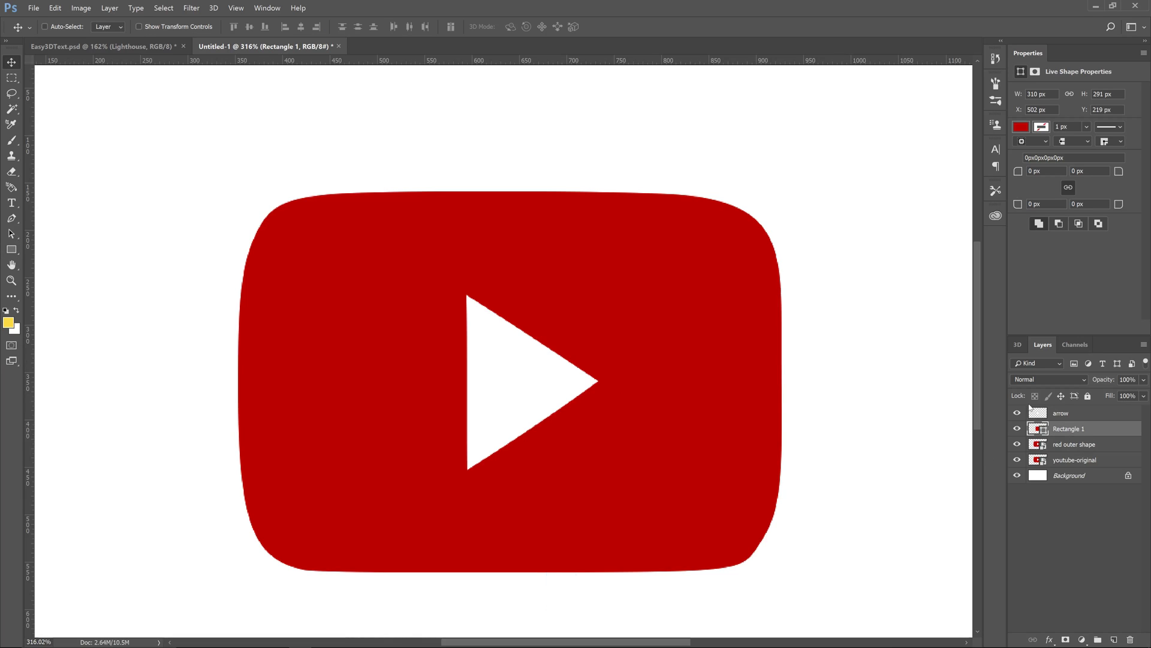
left_click(1019, 413)
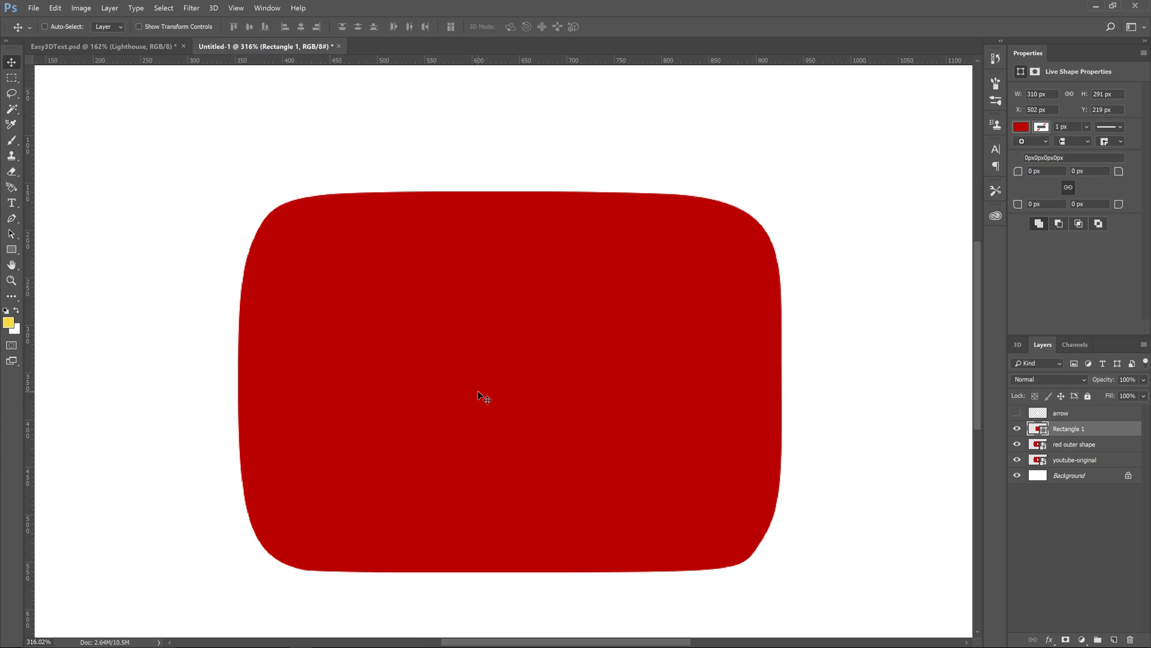
Rename the rectangle's layer to "red outer shape", copying the name from the layer below it.
double_click(1070, 444)
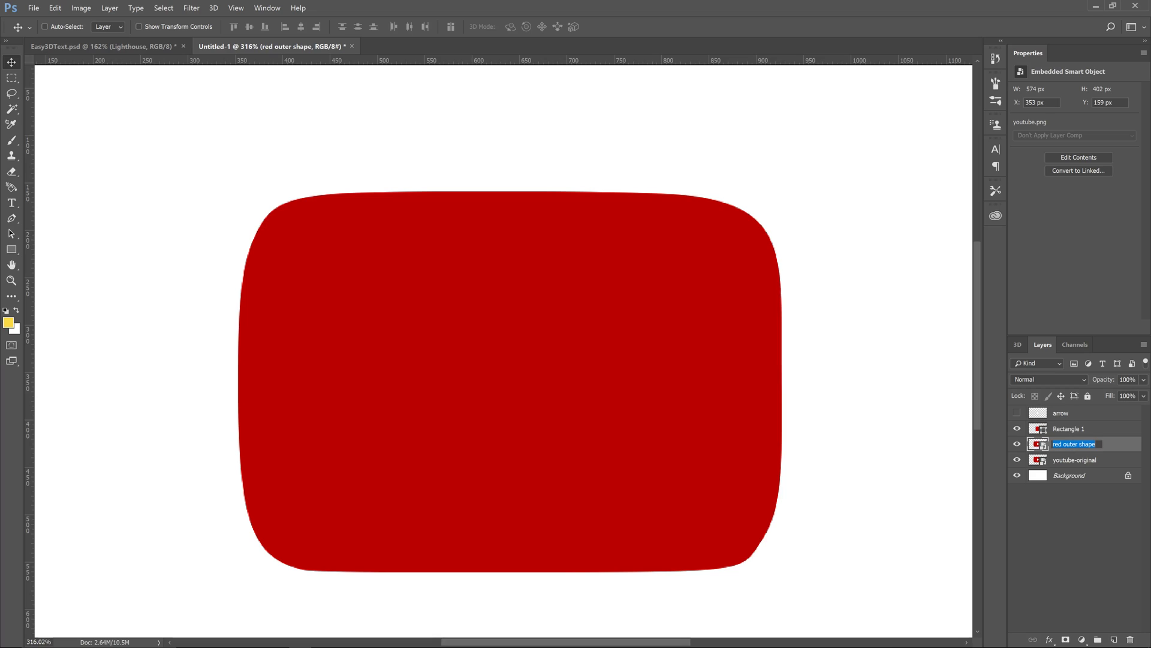
key("ctrl+c")
double_click(1082, 429)
key("ctrl+v")
left_click(1072, 525)
Merge the two "red outer shape" layers into one layer.
left_click(1073, 429)
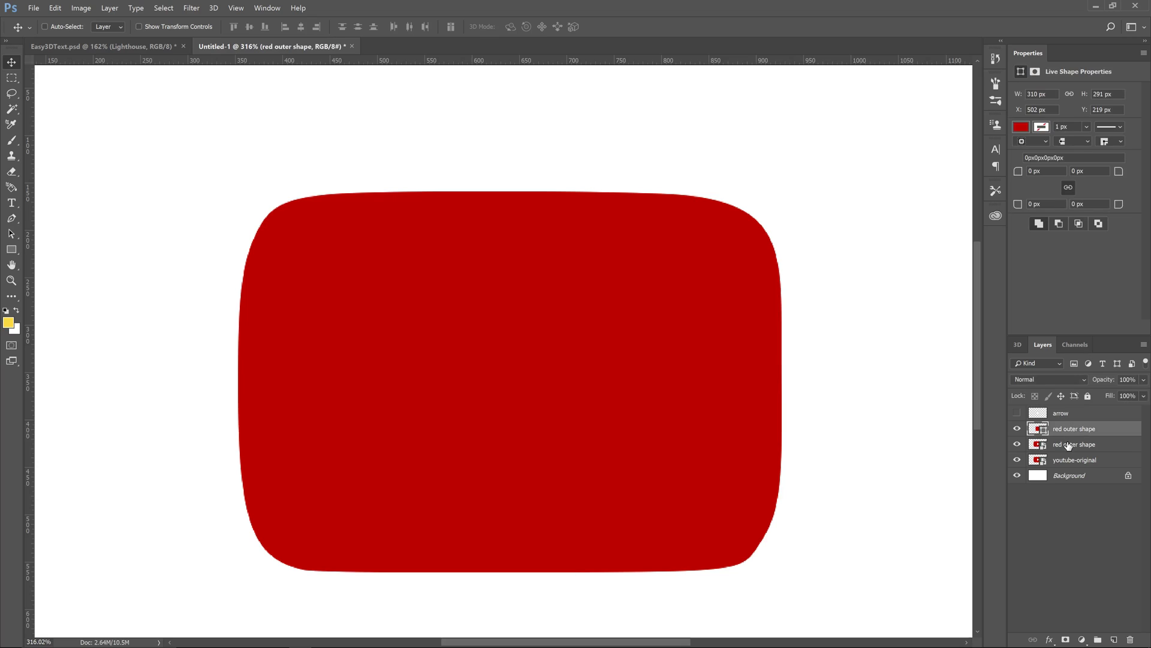
left_click(1082, 447, "shift")
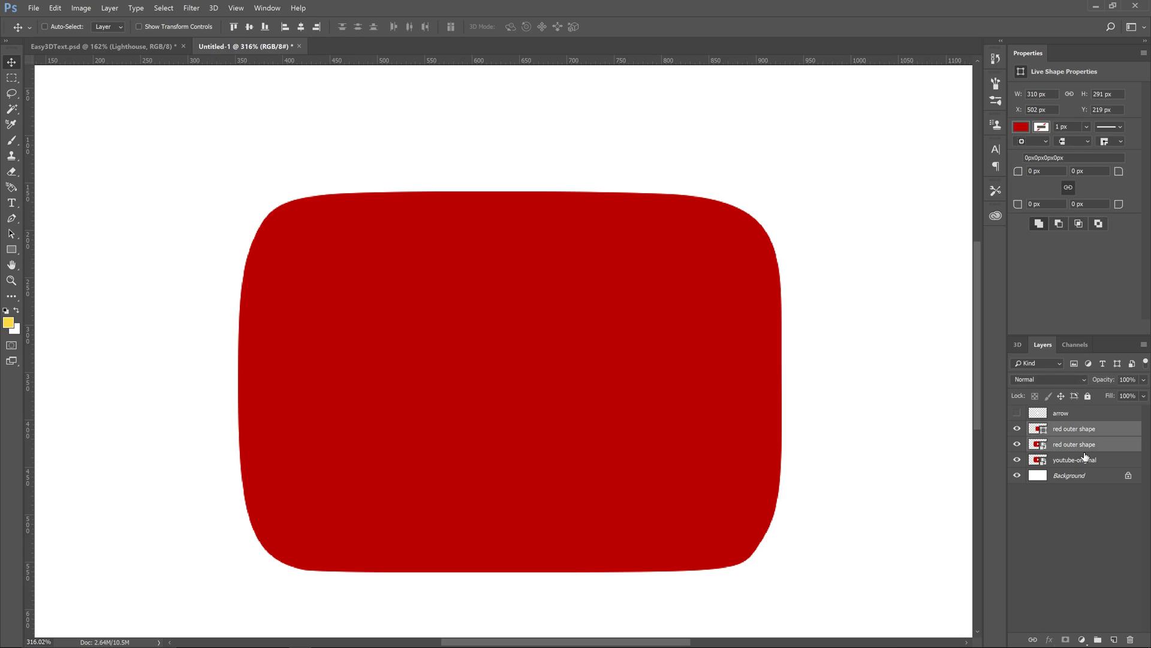
key("ctrl+e")
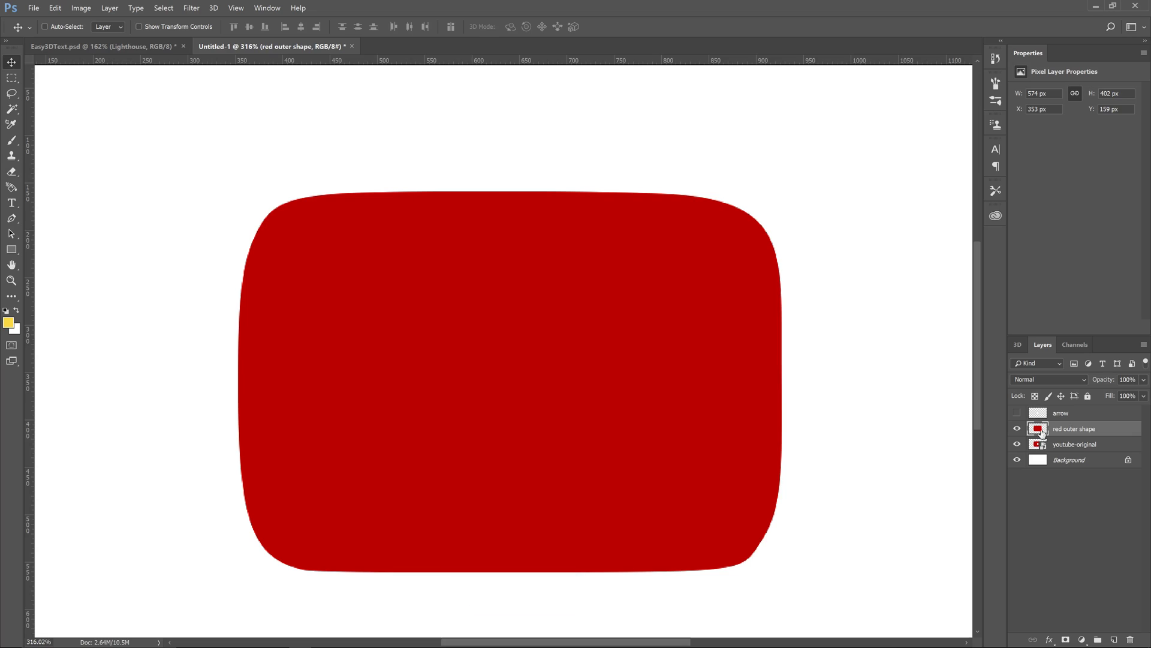
Hide the "youtube-original" layer and make the "arrow" layer visible above the red shape.
left_click(1018, 429)
left_click(1017, 444)
left_click(1017, 429)
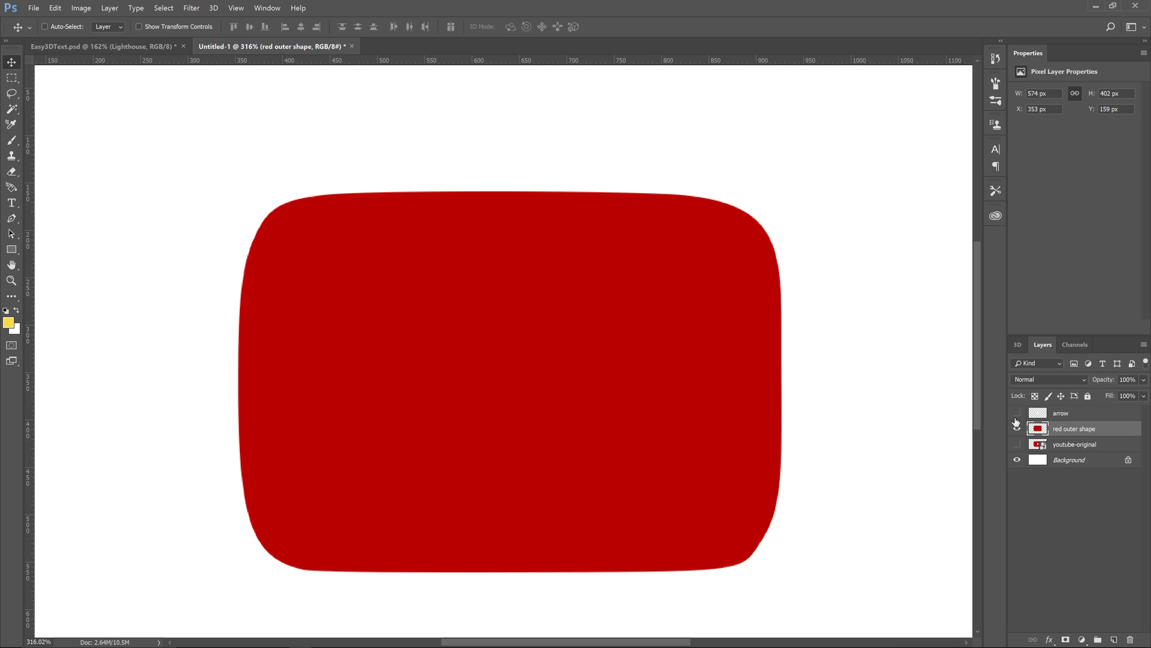
left_click(1017, 414)
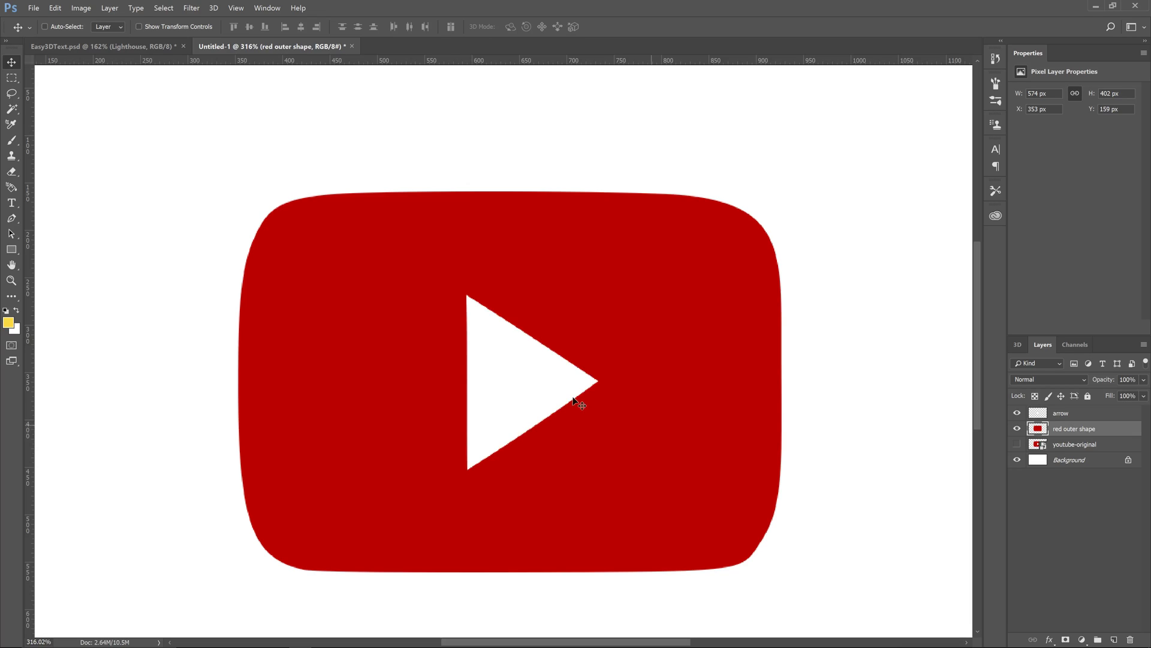
Create a 3D extrusion from the "arrow" layer and turn off catching and casting shadows for its mesh.
key("z")
left_click_drag(574, 421, 531, 427)
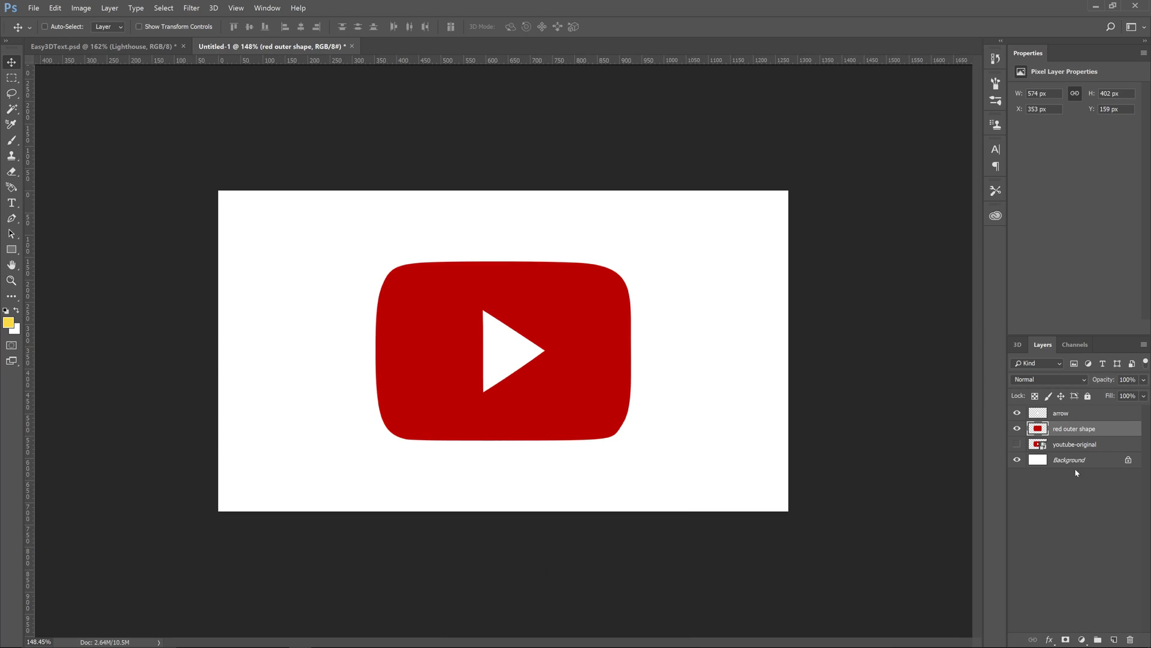
key("z")
left_click_drag(503, 390, 514, 387)
key("v")
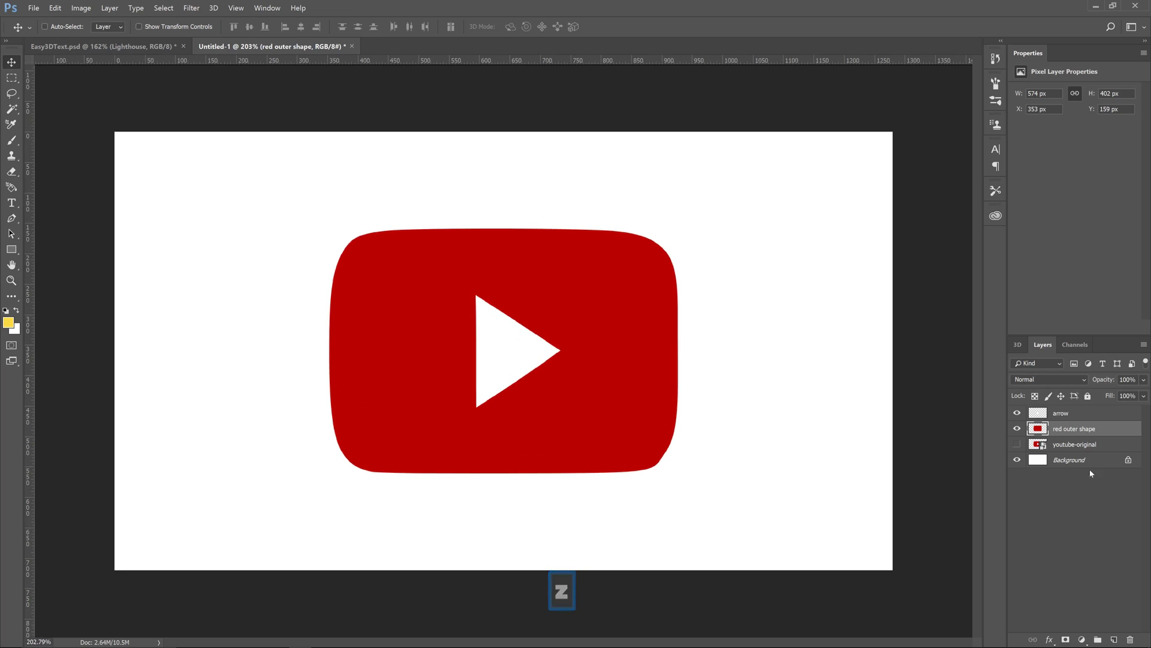
left_click(1067, 416)
right_click(1067, 416)
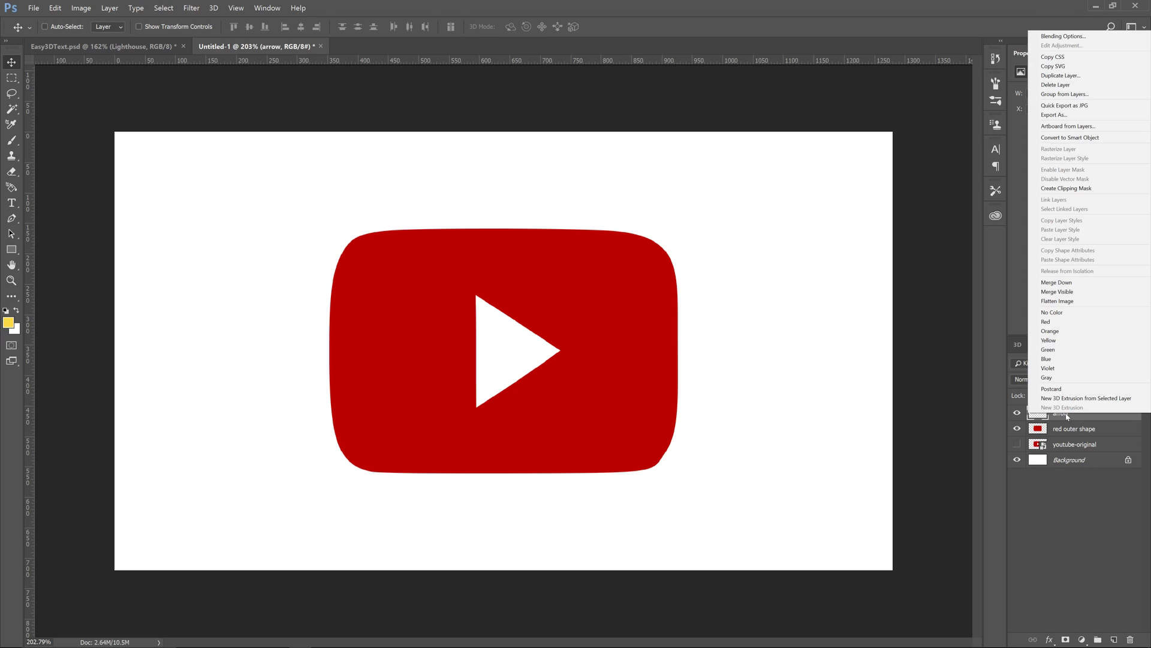
left_click(1067, 398)
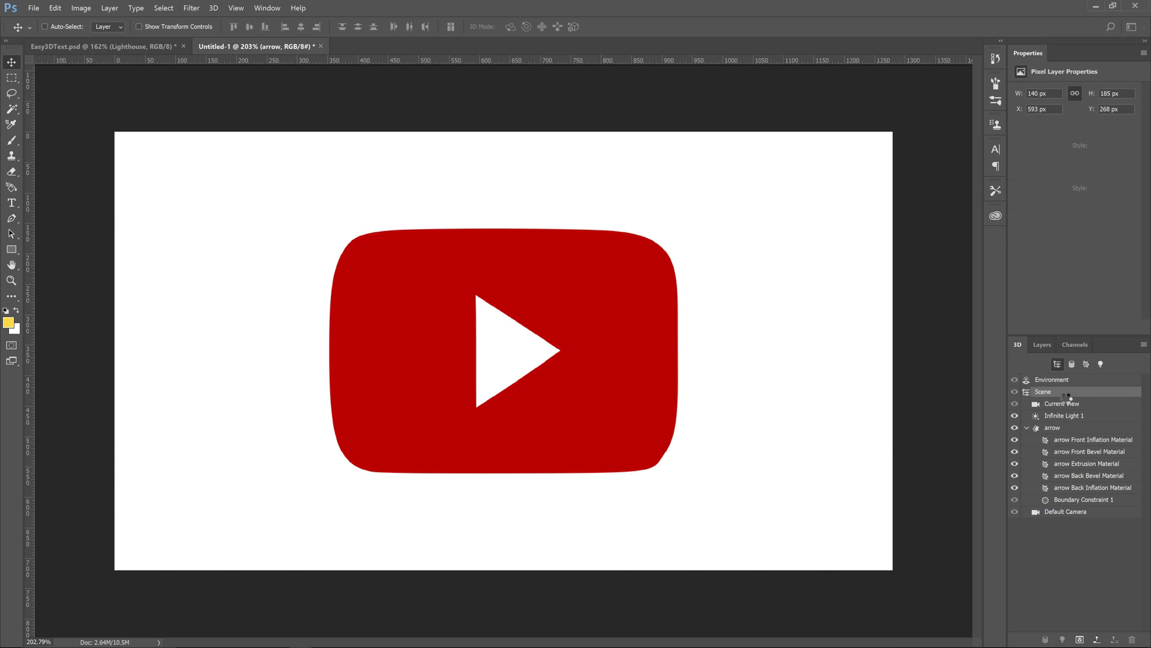
left_click(1042, 345)
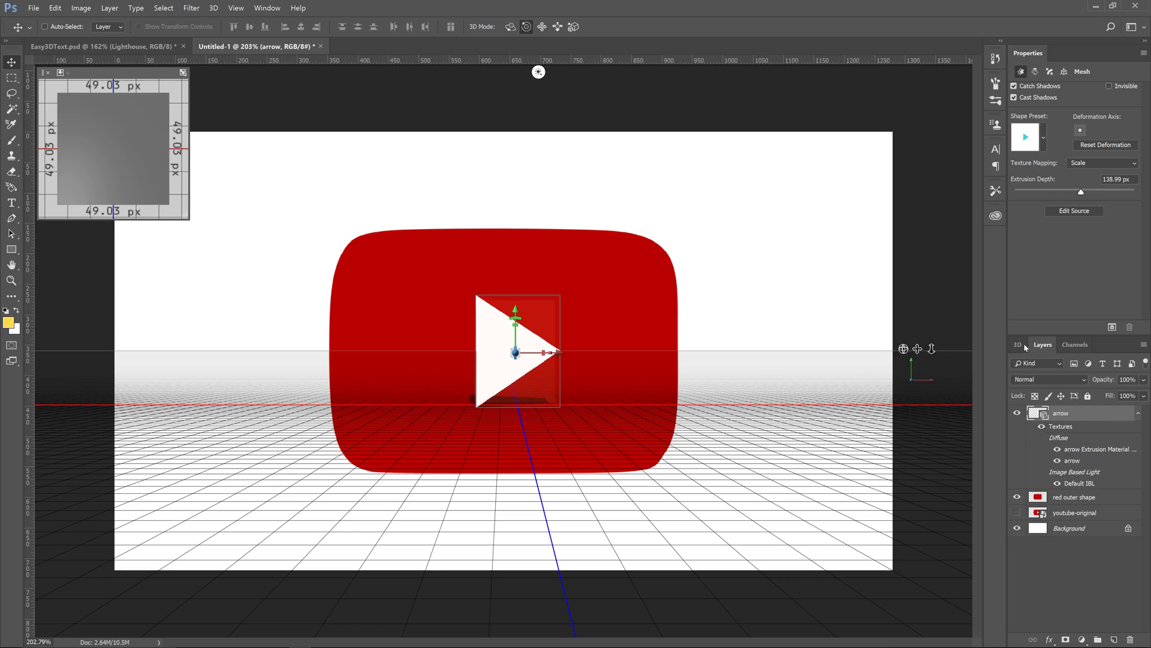
left_click(1014, 97)
Create a 3D extrusion from the "red outer shape" layer.
left_click(1074, 497)
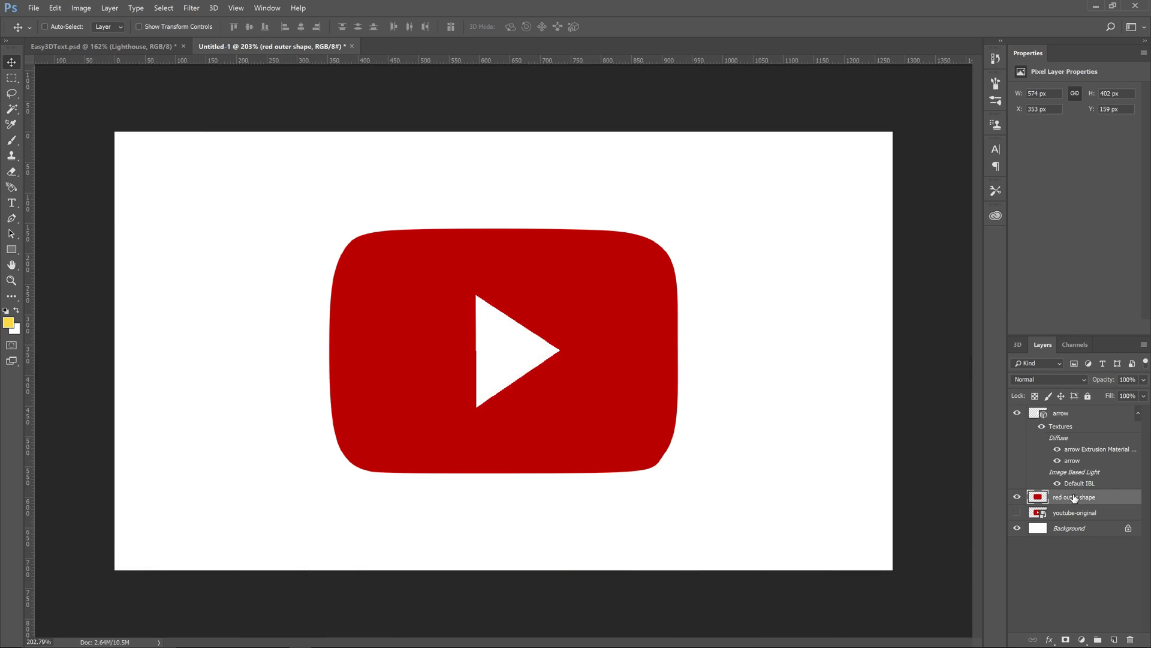
right_click(1074, 497)
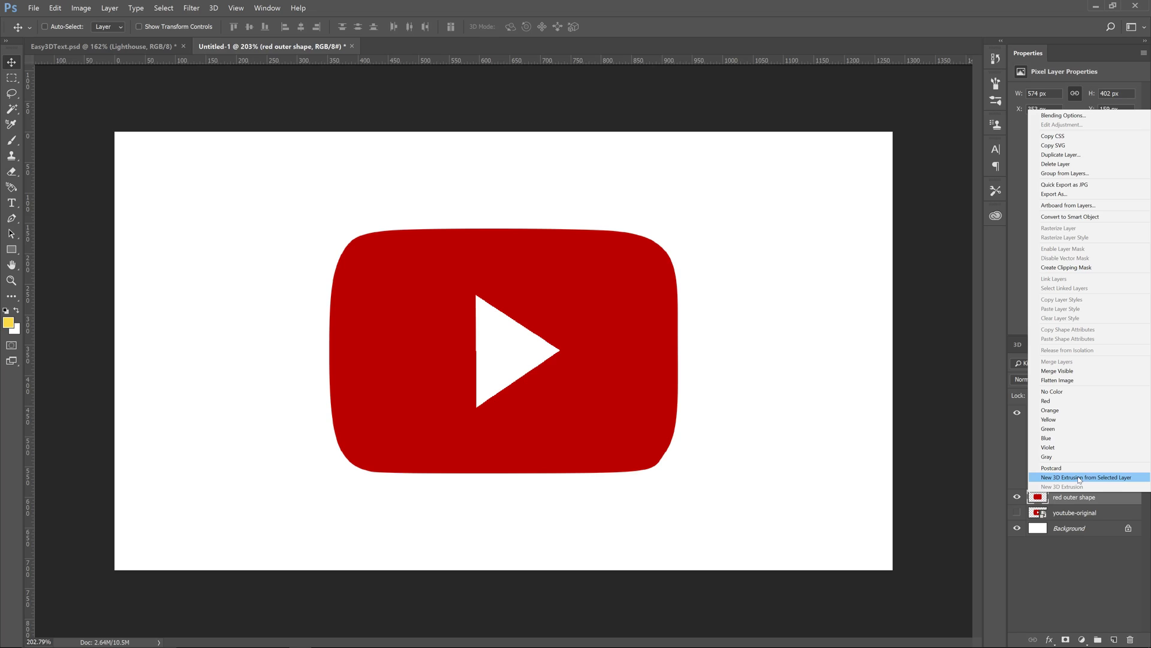
left_click(1079, 478)
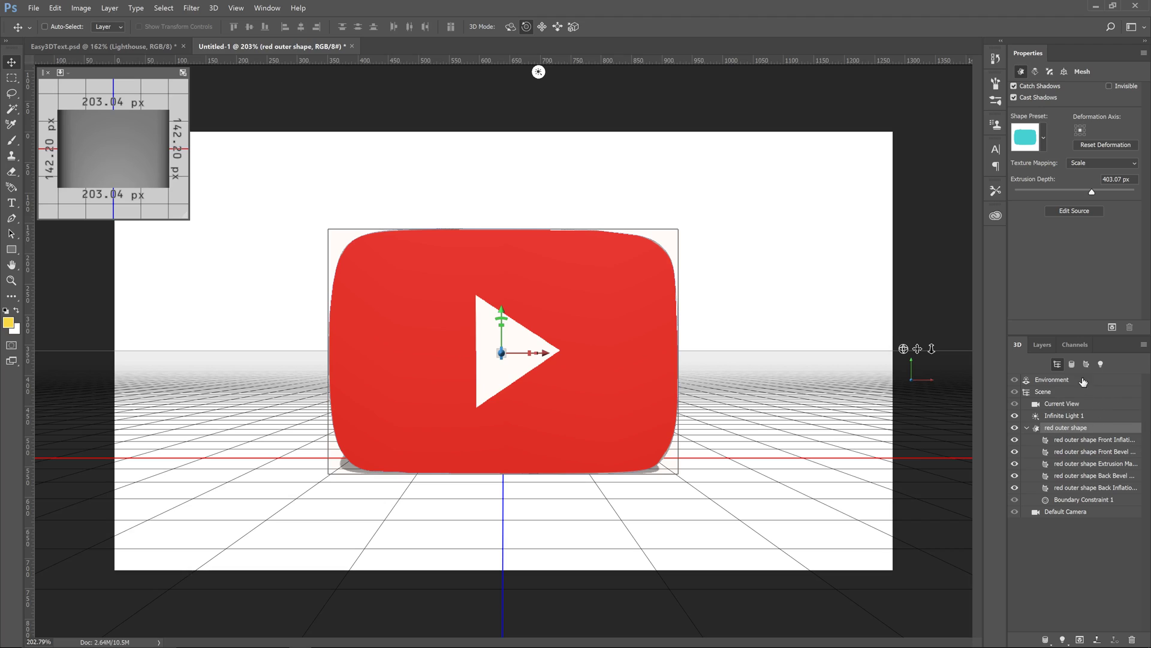
Merge the "arrow" and "red outer shape" 3D layers into one 3D scene.
left_click(1042, 344)
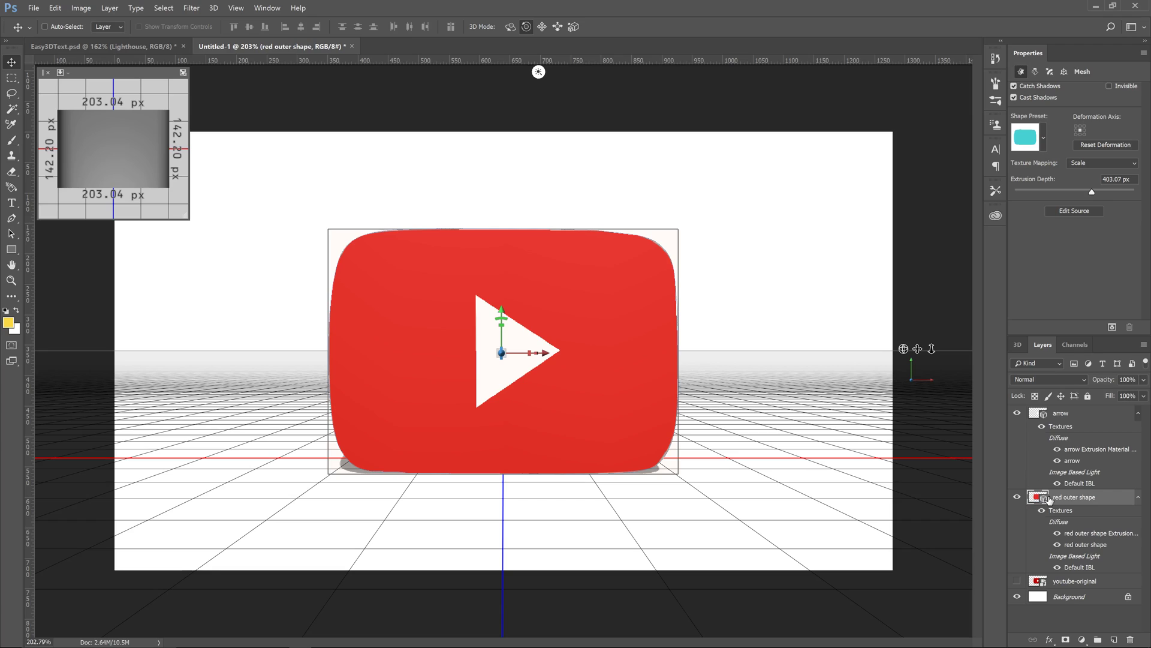
left_click(1071, 414, "shift")
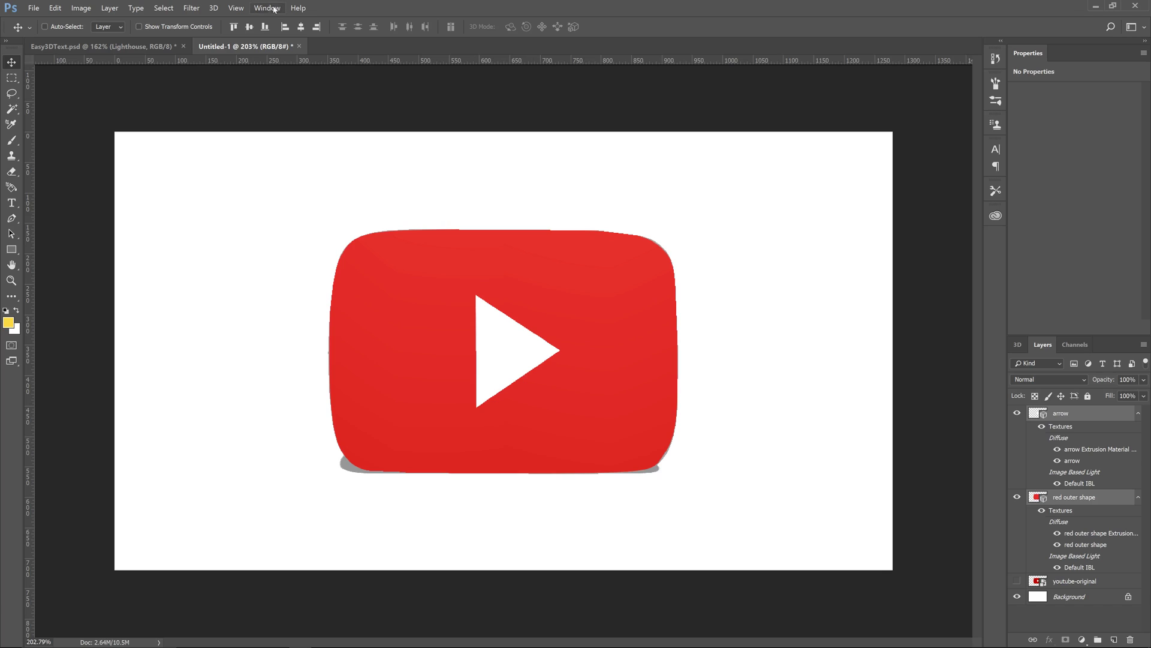
left_click(210, 7)
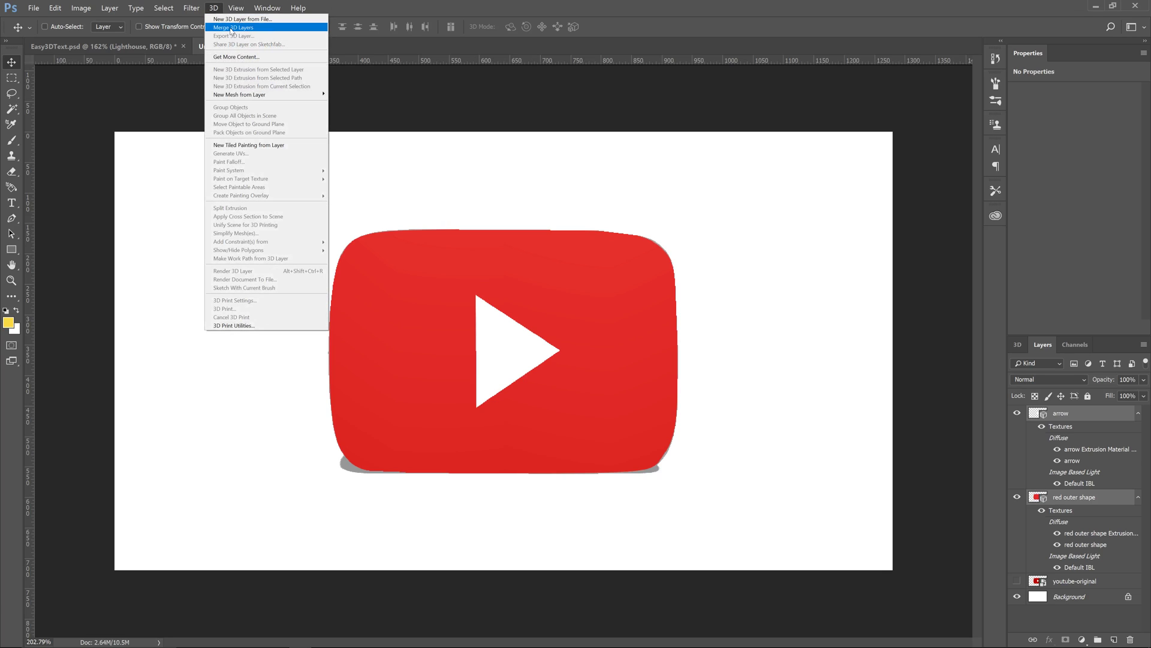
left_click(231, 28)
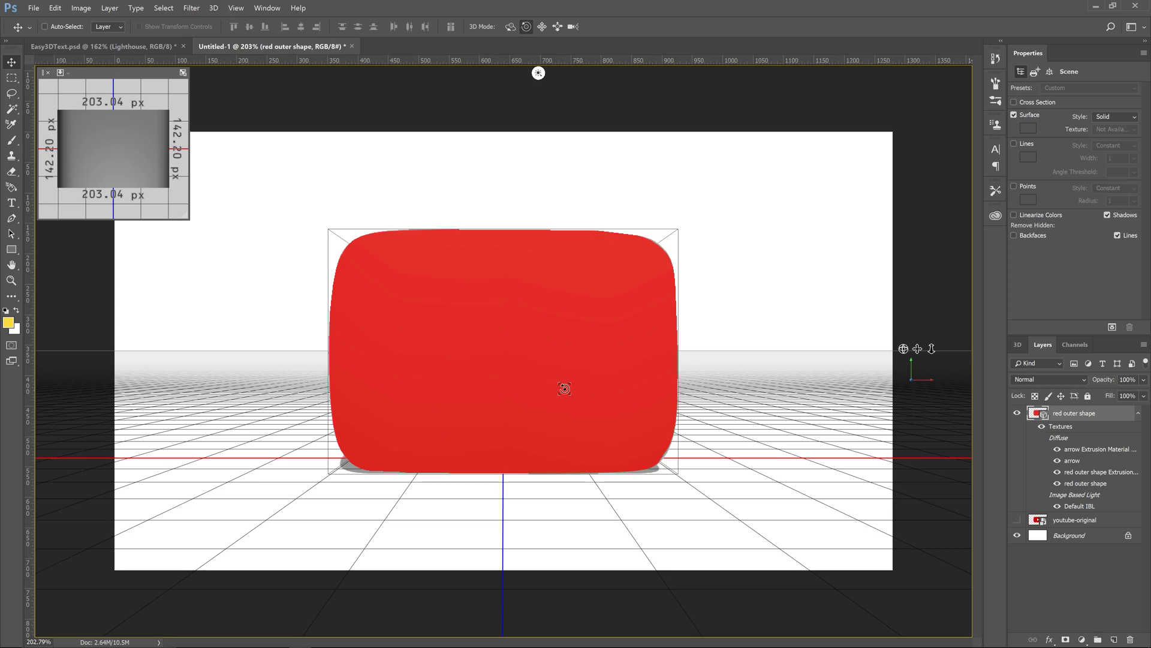
Move the arrow object above the red outer shape in the 3D scene's object list.
left_click(1018, 344)
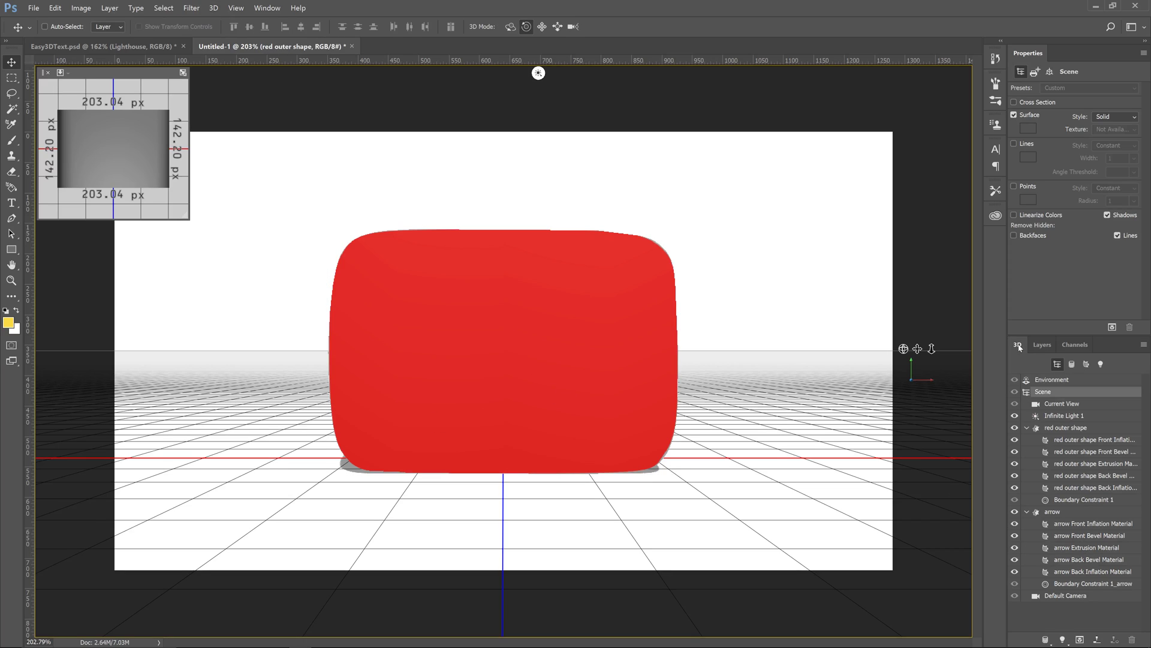
left_click(1070, 426)
left_click(1053, 510)
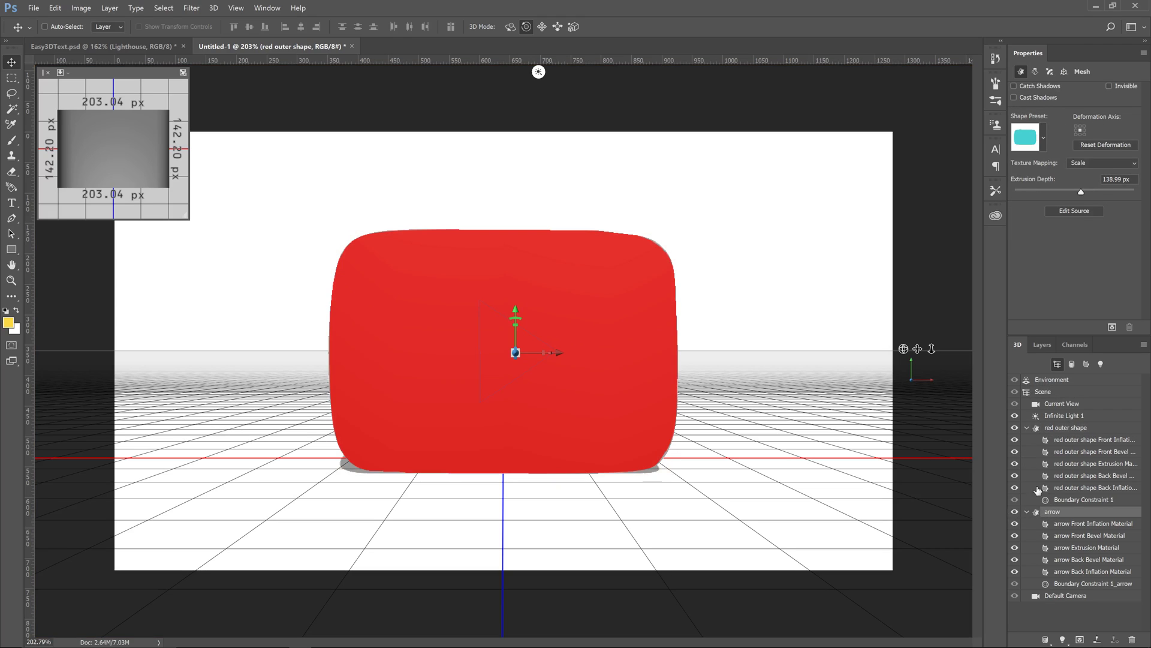
left_click_drag(1050, 515, 1050, 426)
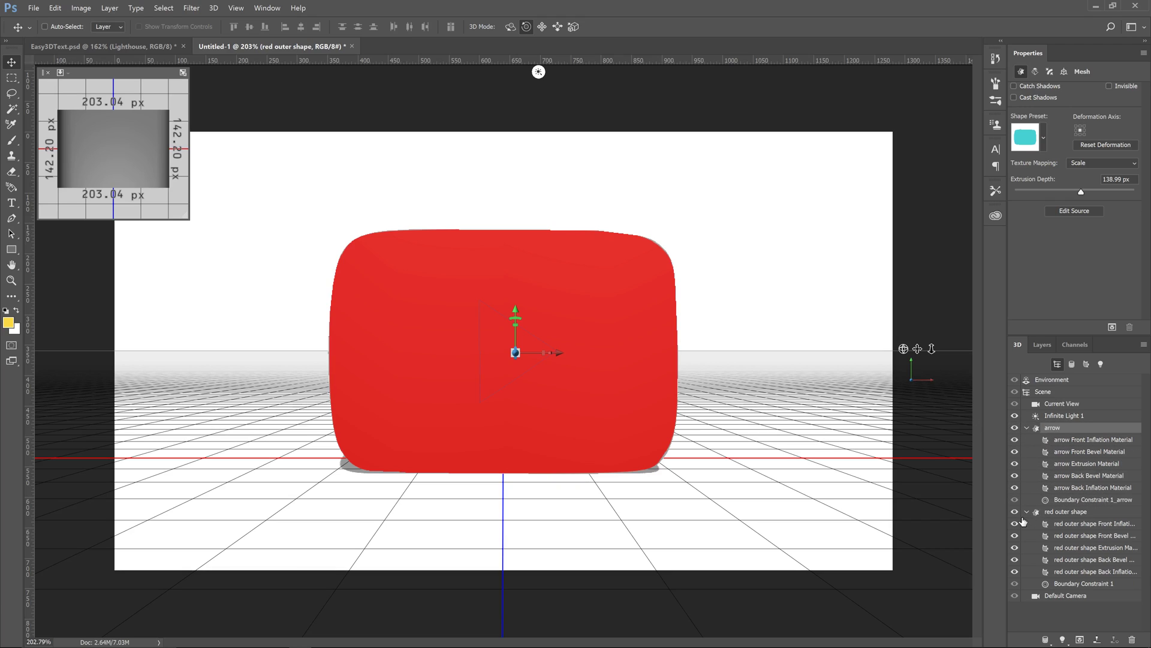
Collapse both objects' material lists and set the red outer shape's extrusion depth to 62.5 px.
left_click(1027, 512)
left_click(1027, 429)
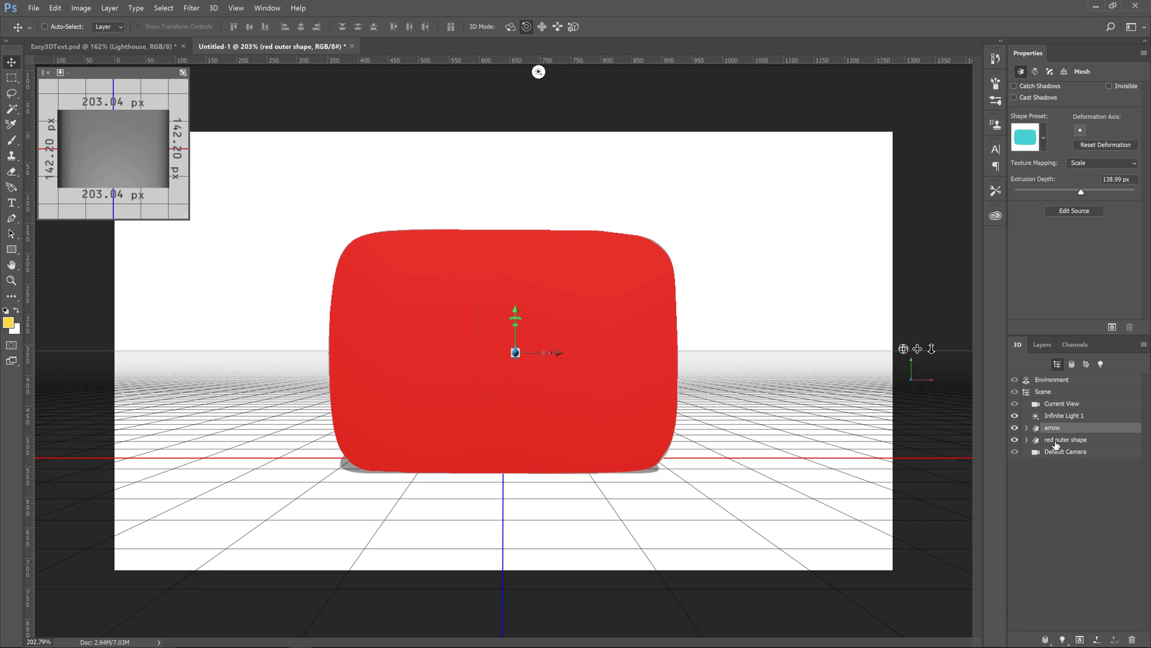
left_click(1056, 444)
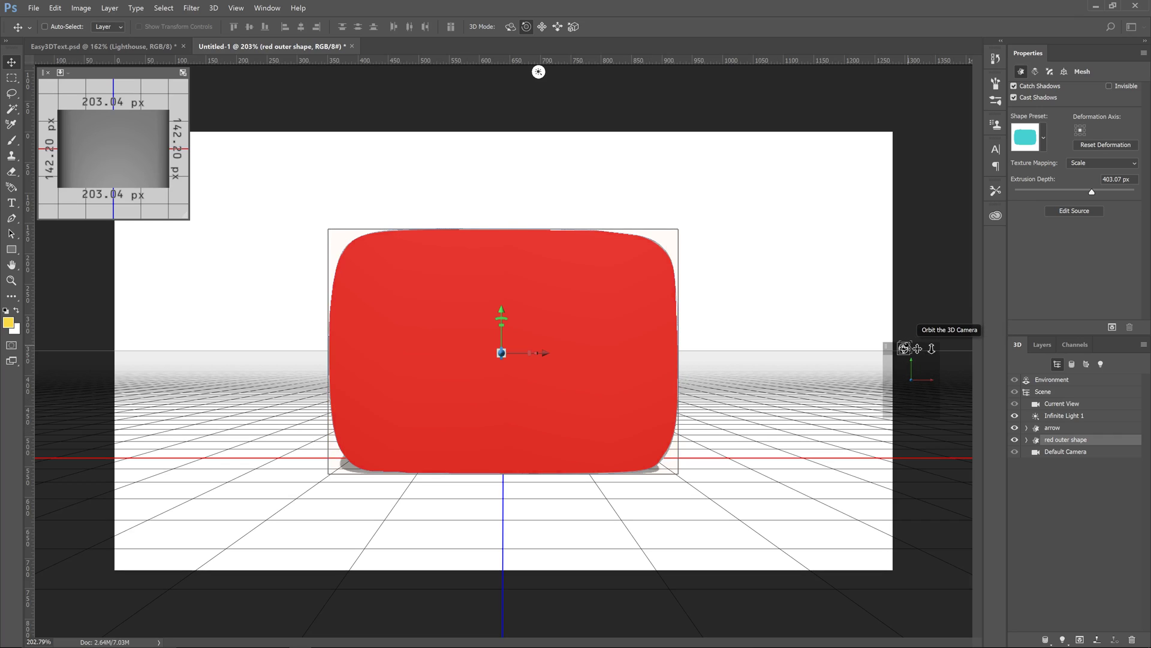
left_click_drag(903, 348, 493, 376)
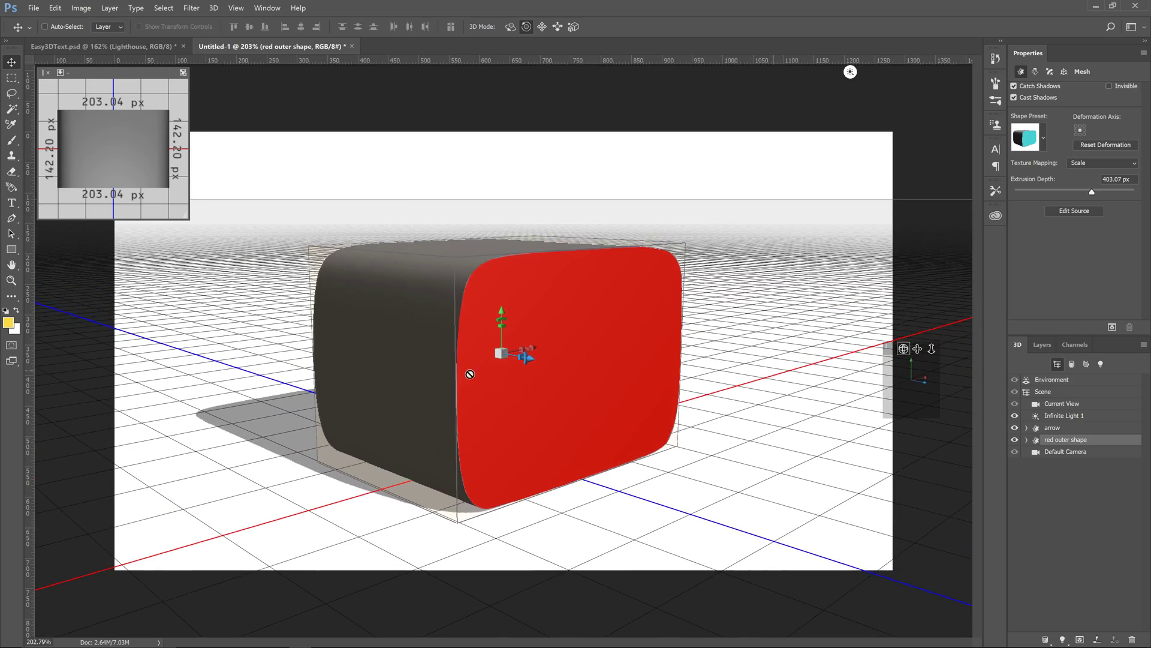
left_click_drag(1090, 193, 1081, 192)
type("62.5")
key("Return")
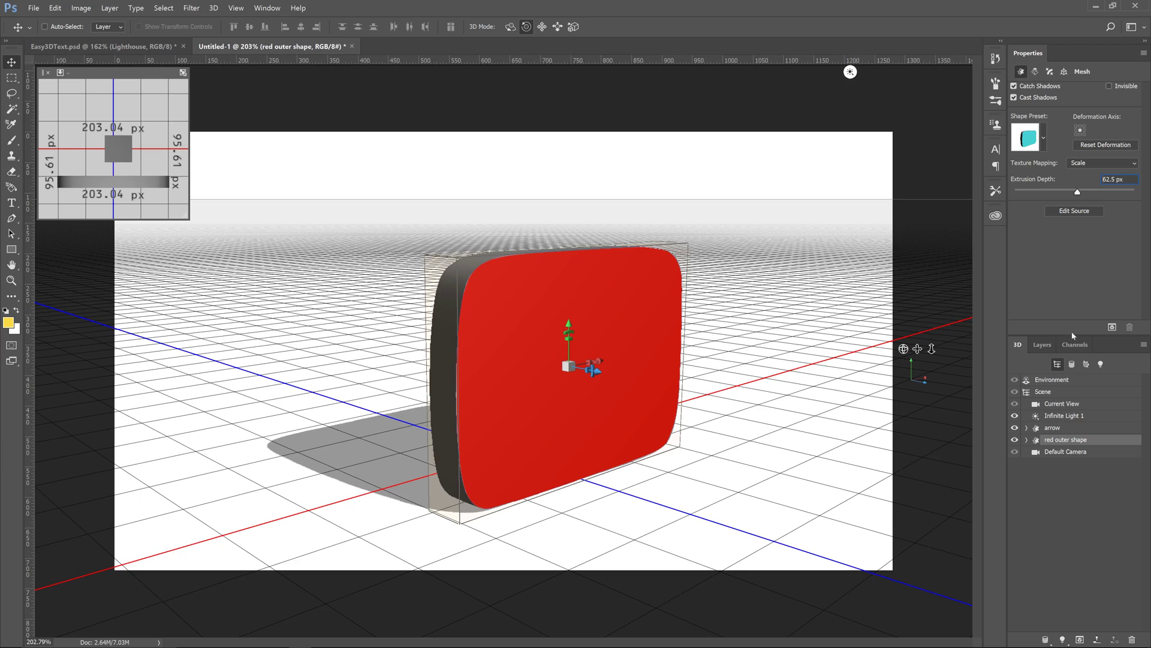
Set the arrow's extrusion depth to 25 px and move it forward along its depth axis until it protrudes from the red face.
left_click(1063, 430)
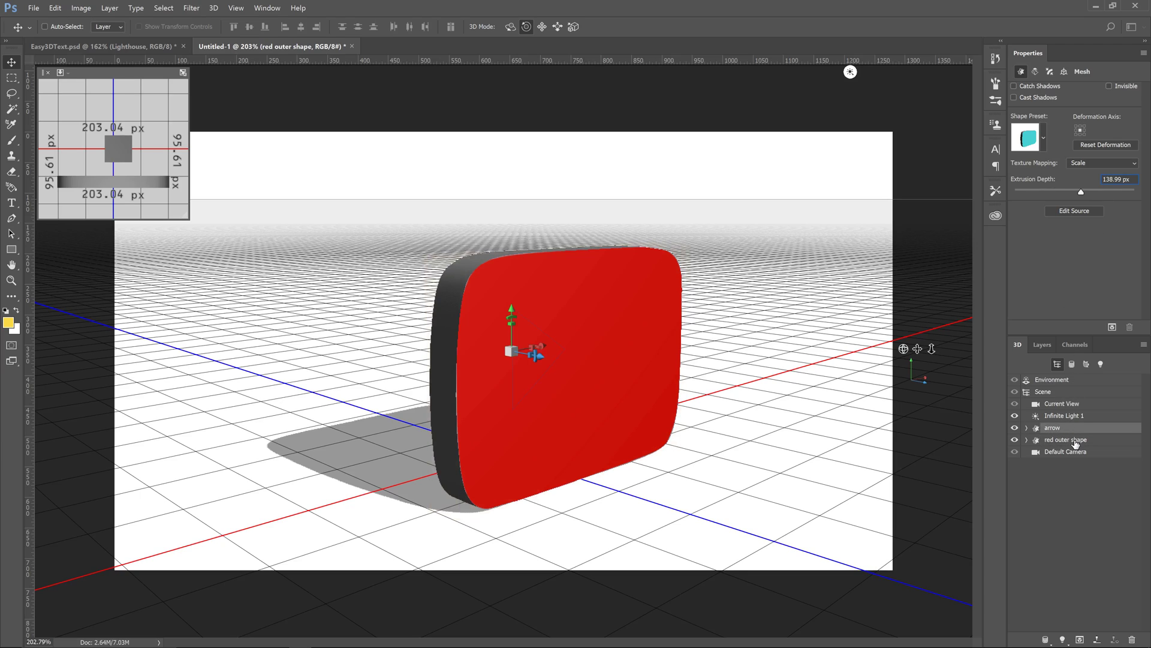
left_click(1075, 440)
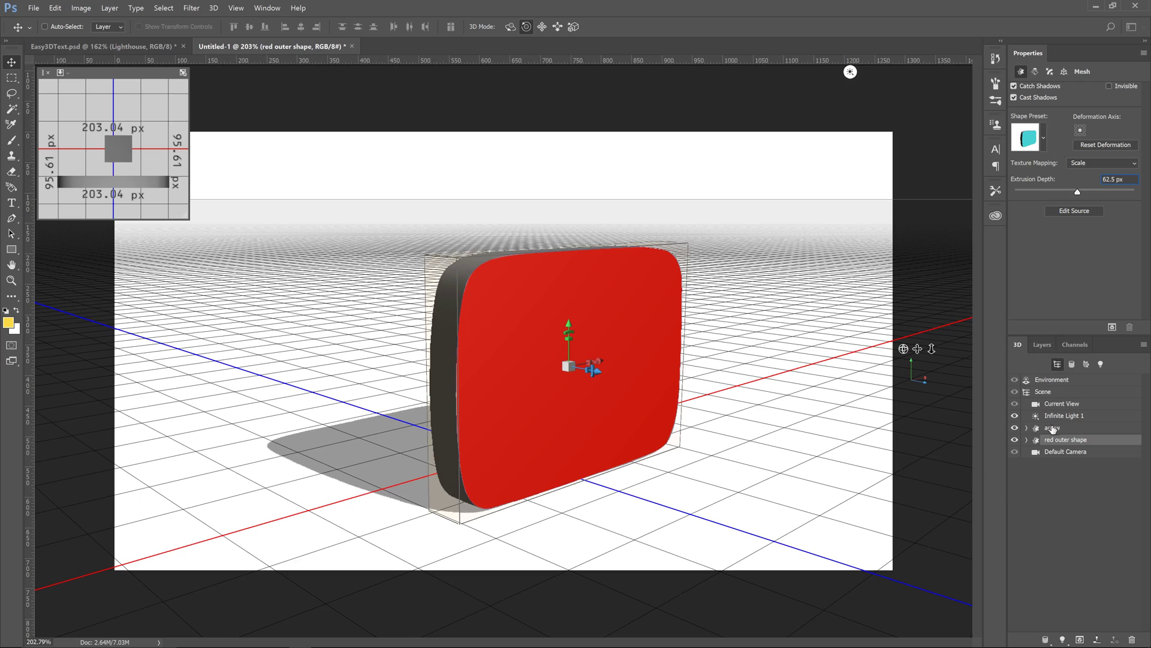
left_click(1053, 428)
left_click(1116, 178)
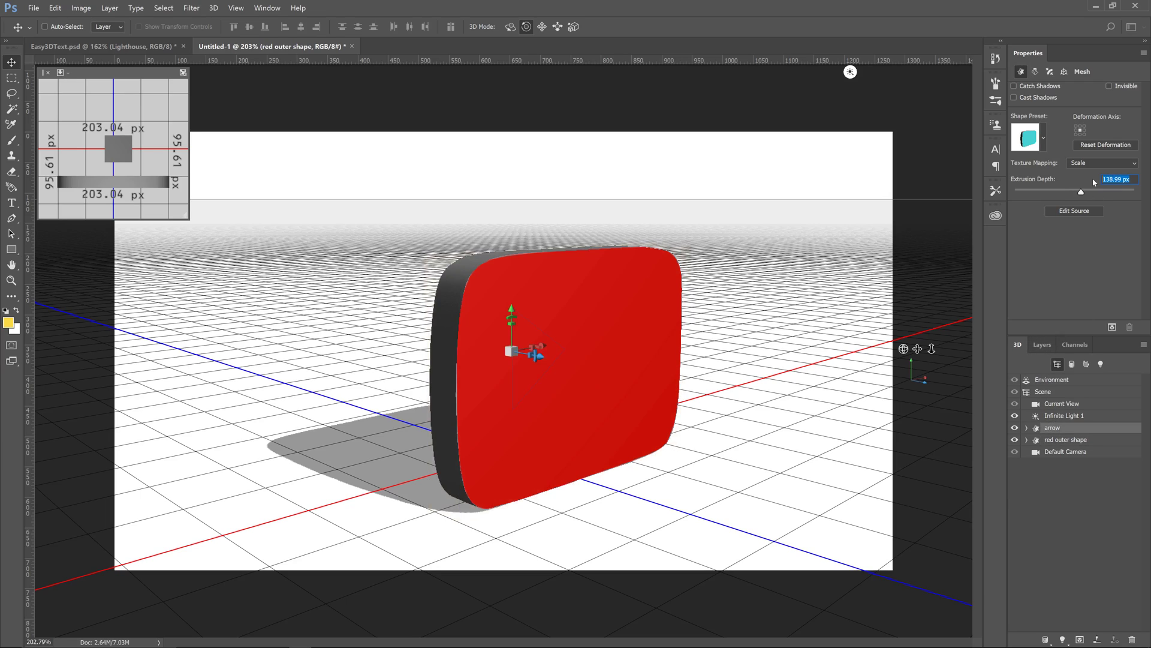
type("25")
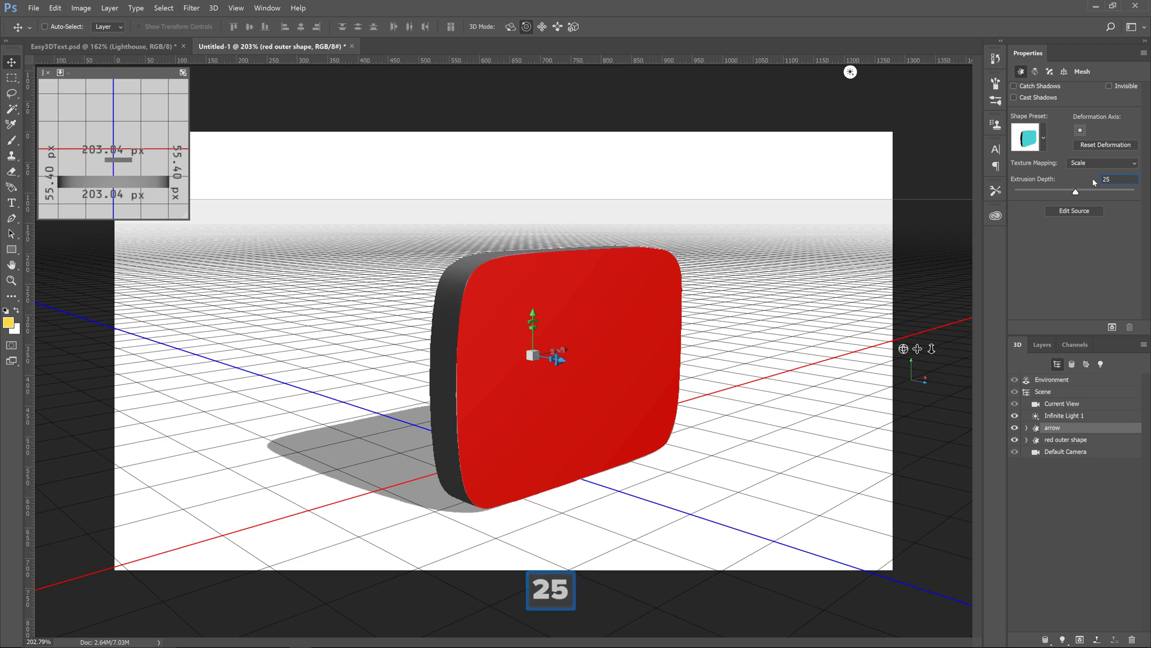
key("Return")
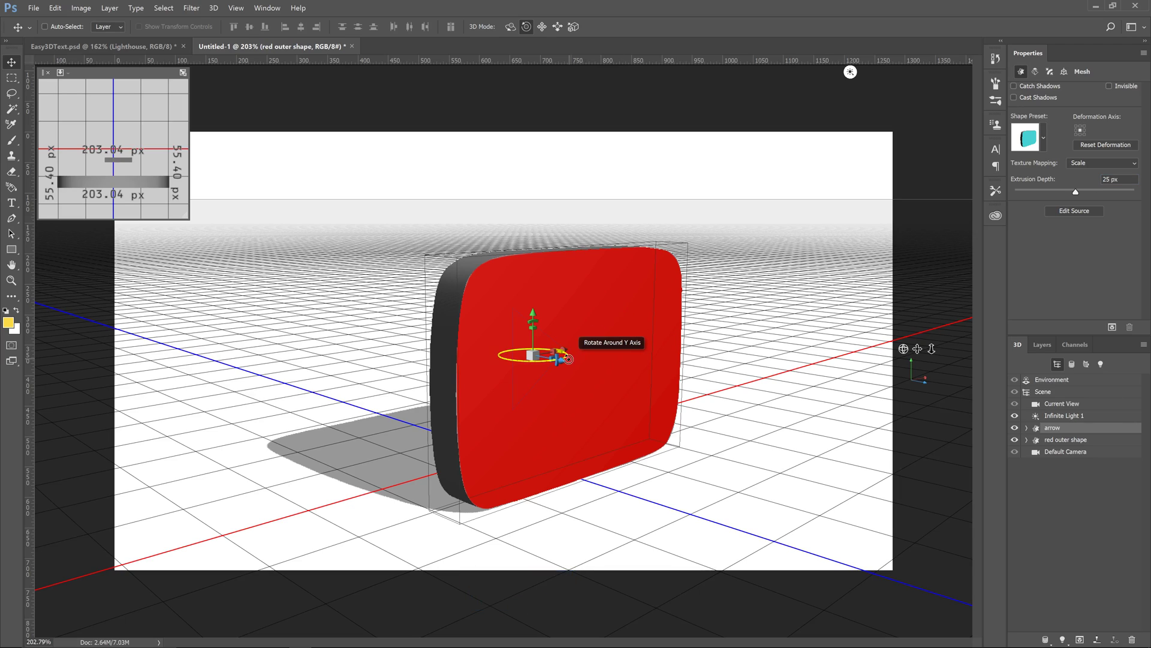
left_click_drag(558, 359, 677, 377)
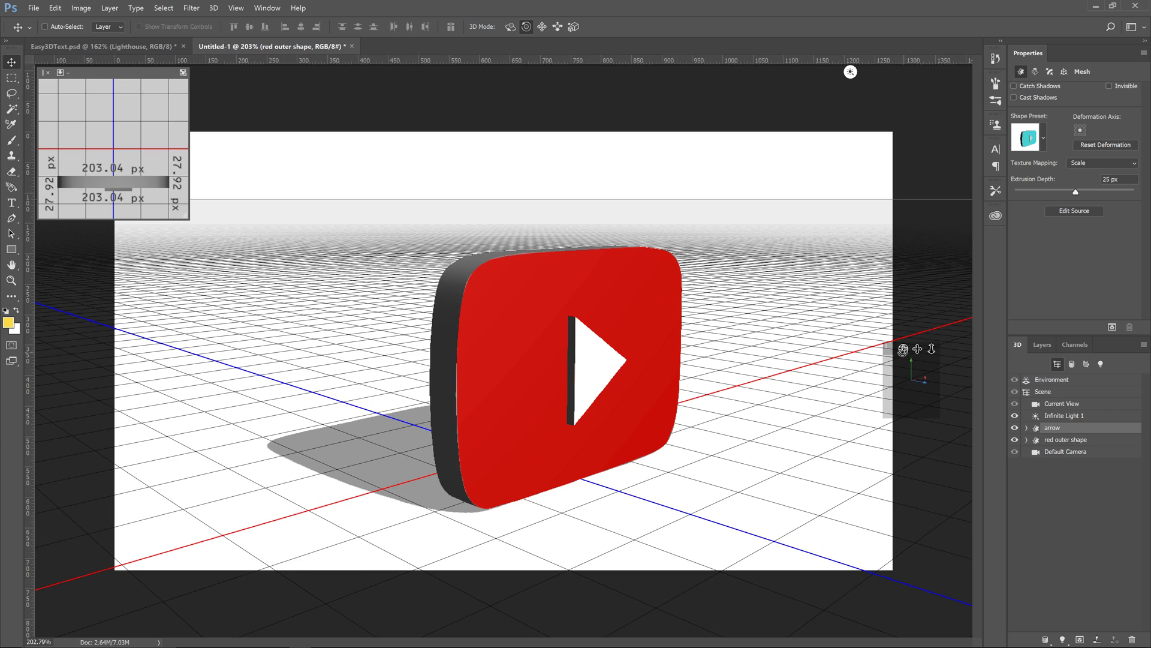
Orbit and pan the 3D camera to a lower, slightly angled front view of the logo, and select the Background layer.
mouse_move(904, 349)
left_mouse_down()
mouse_move(882, 352)
mouse_move(899, 351)
mouse_move(883, 351)
mouse_move(887, 342)
left_mouse_up()
key("ctrl+z")
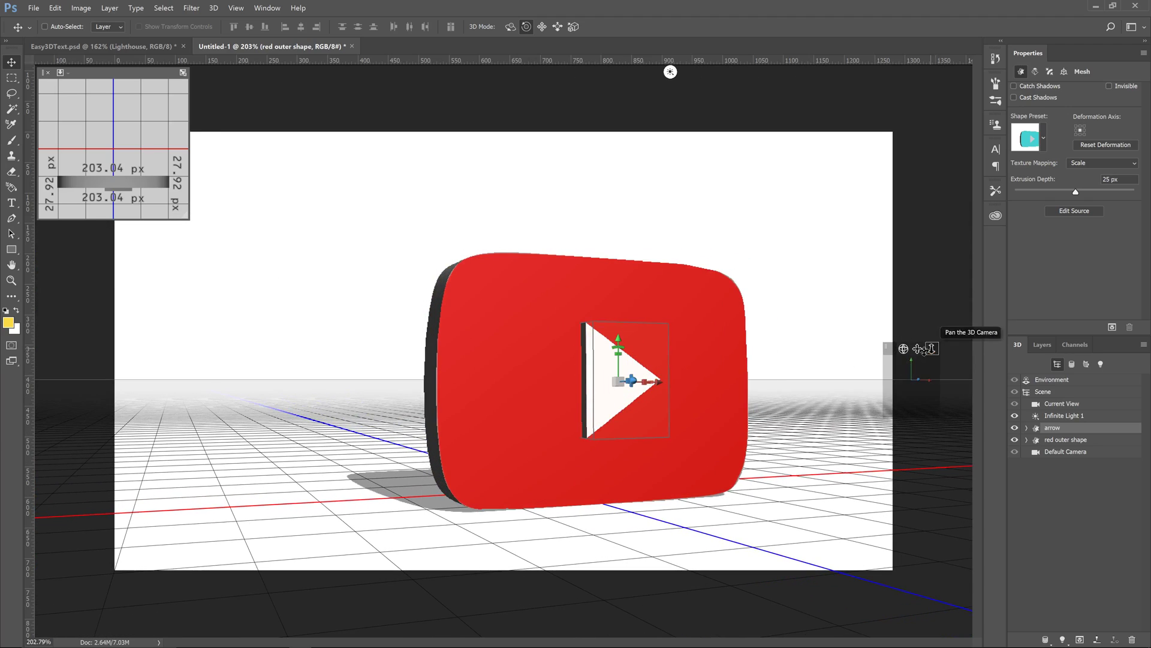
left_click_drag(918, 350, 894, 346)
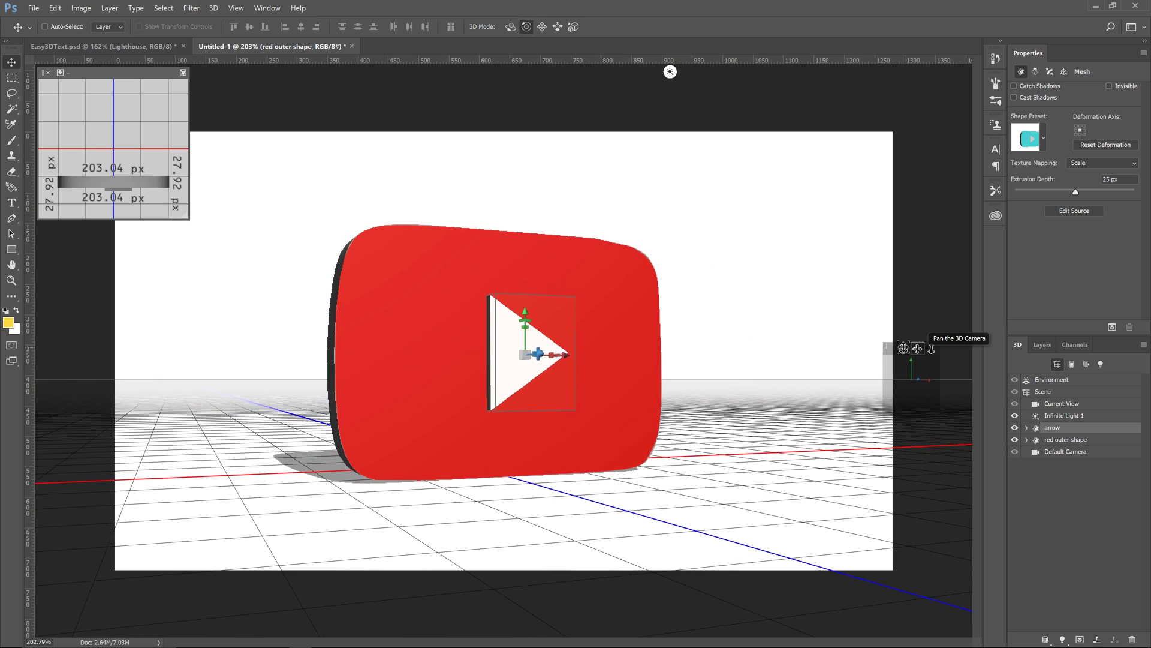
left_click(1041, 345)
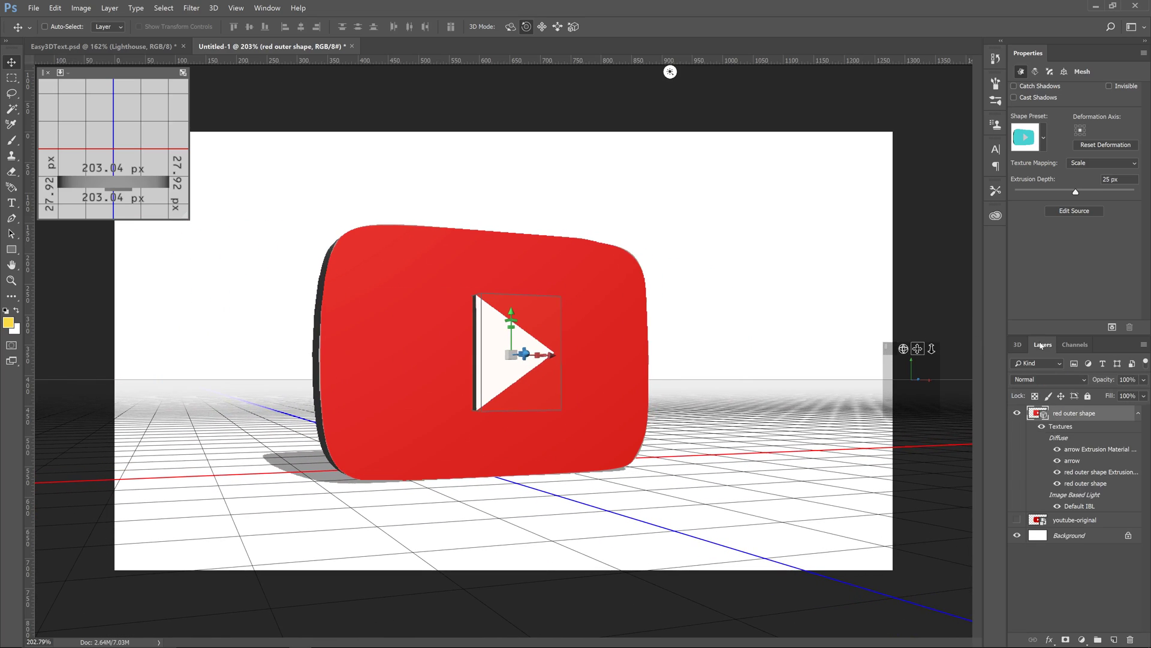
left_click(1076, 536)
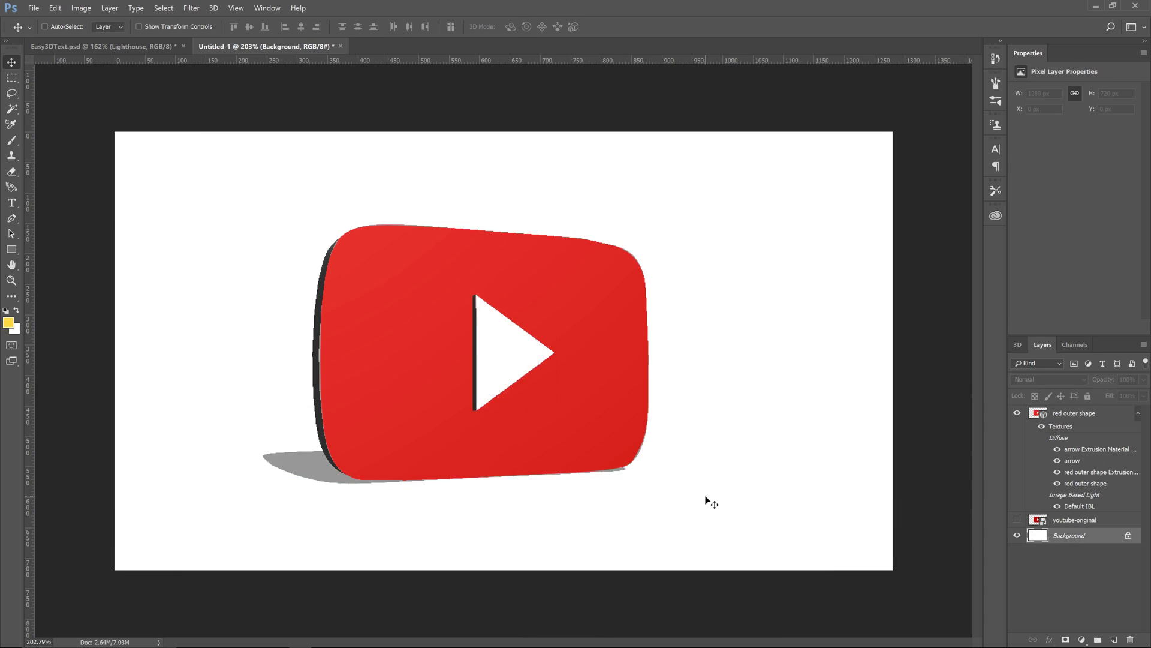